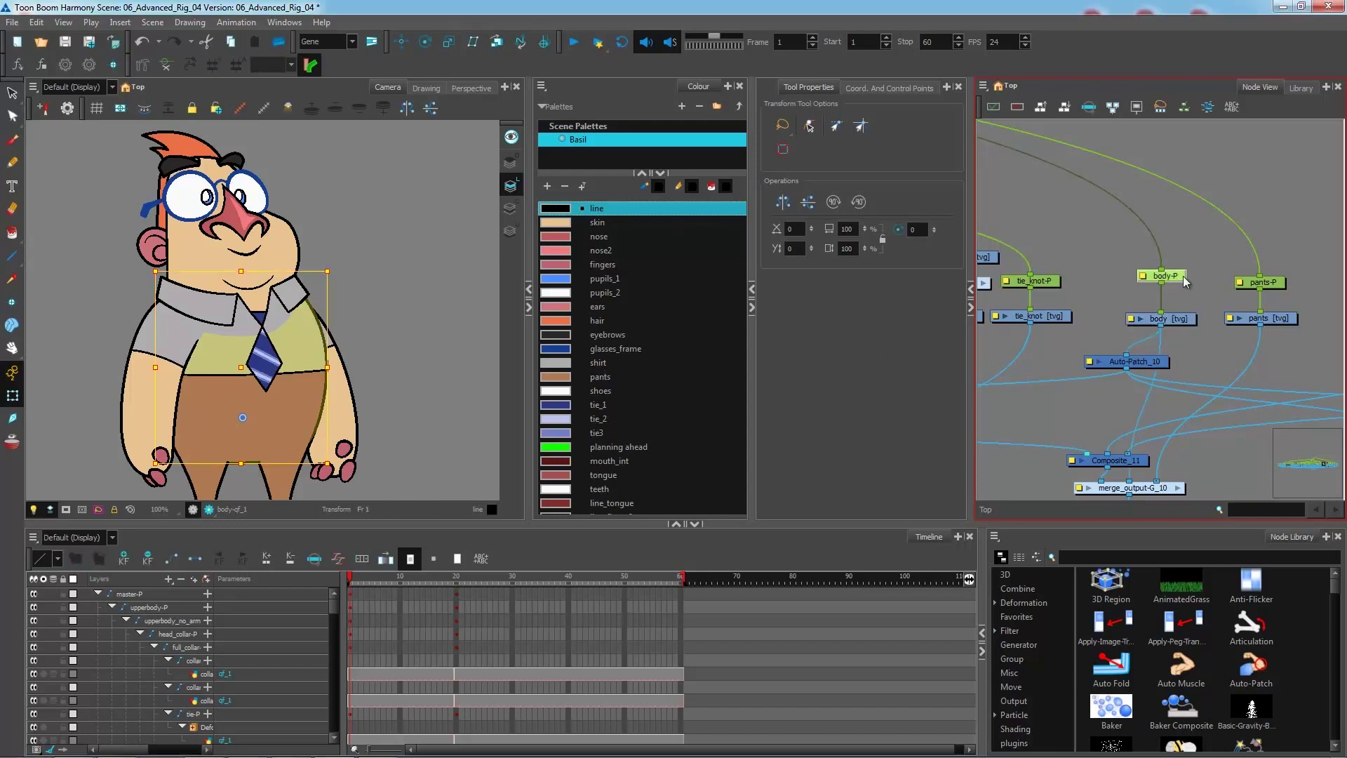
Step: Raise the body-P peg node in the node network and select the body drawing node
drag(1179, 280, 1177, 231)
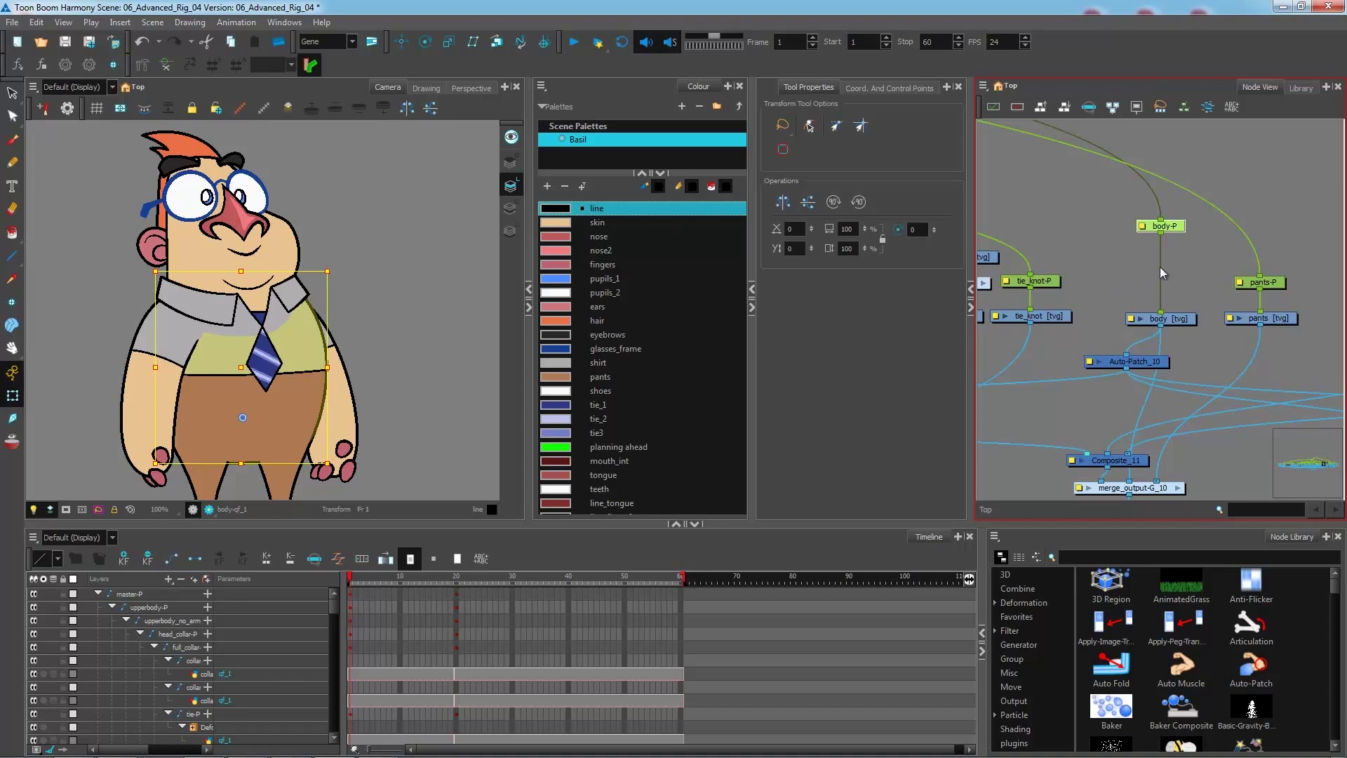
click(1177, 321)
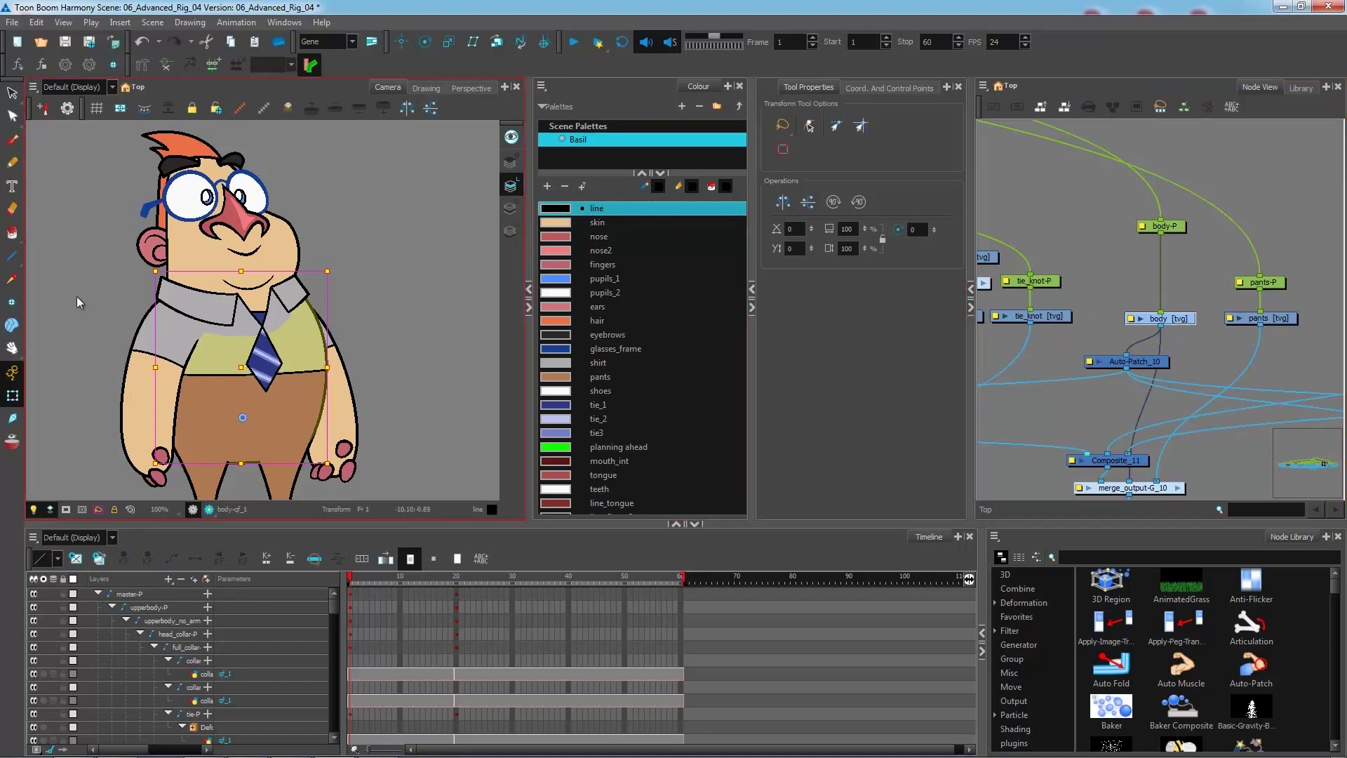
Step: Activate the deformation Rigging Tool and add a new Display node with Ctrl+Shift+D
click(142, 67)
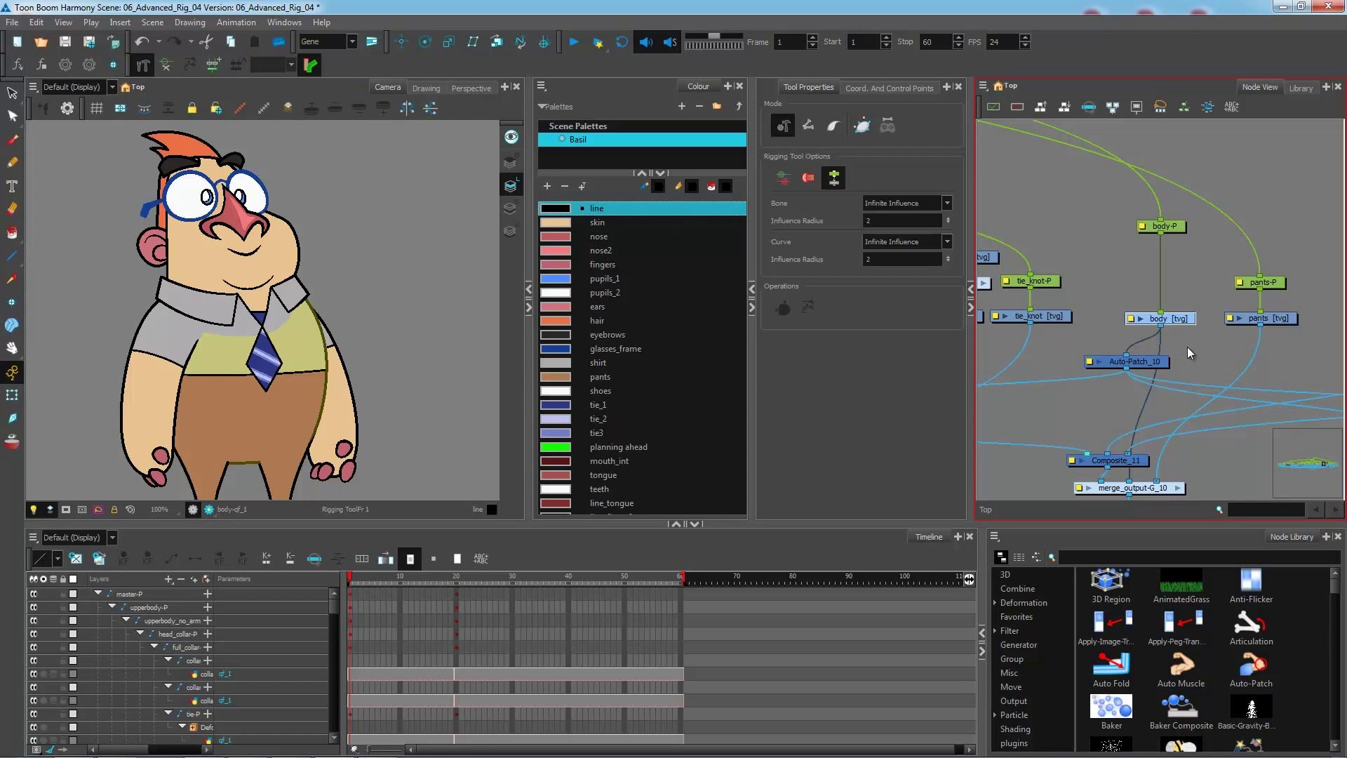
key(ctrl+shift+d)
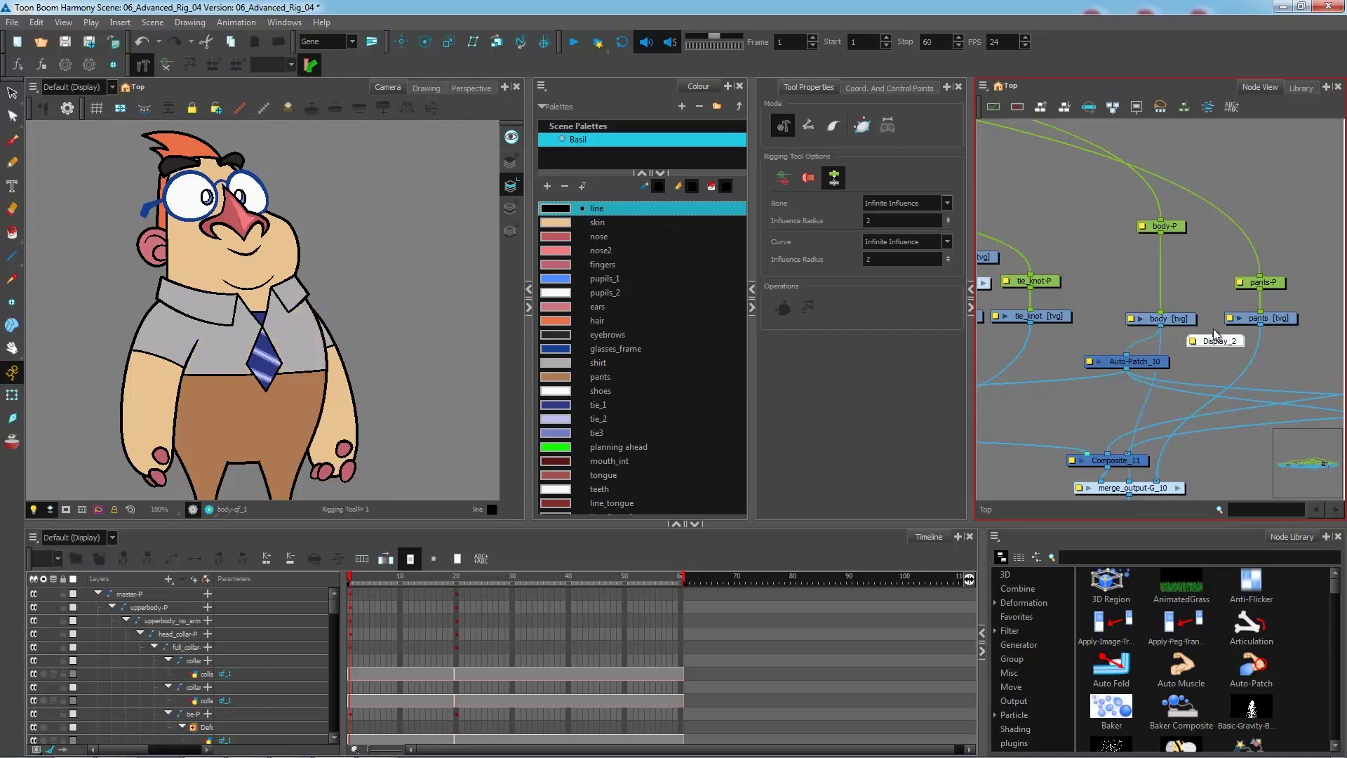
Step: Place the new Display_2 node beside the body drawing and connect it to body [tvg]
drag(1214, 334, 1162, 337)
click(1148, 559)
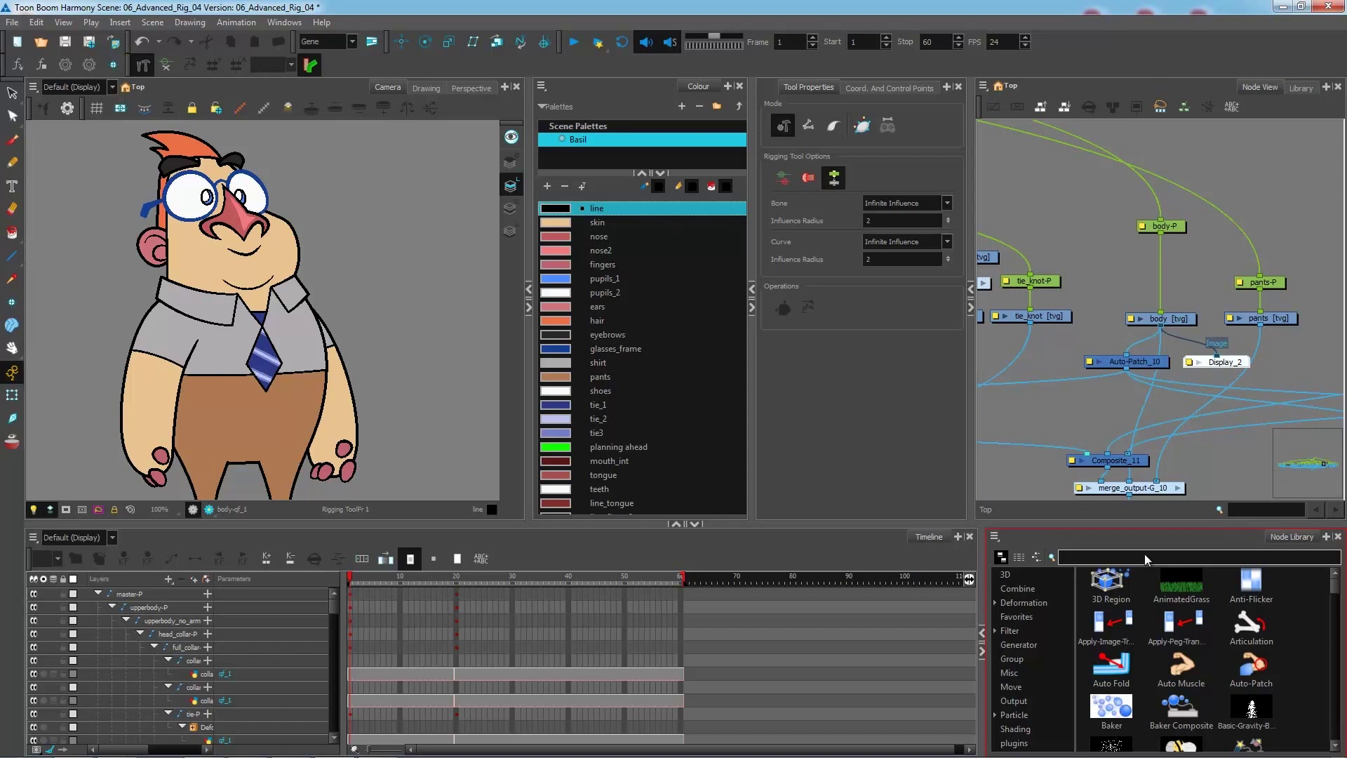
click(1202, 360)
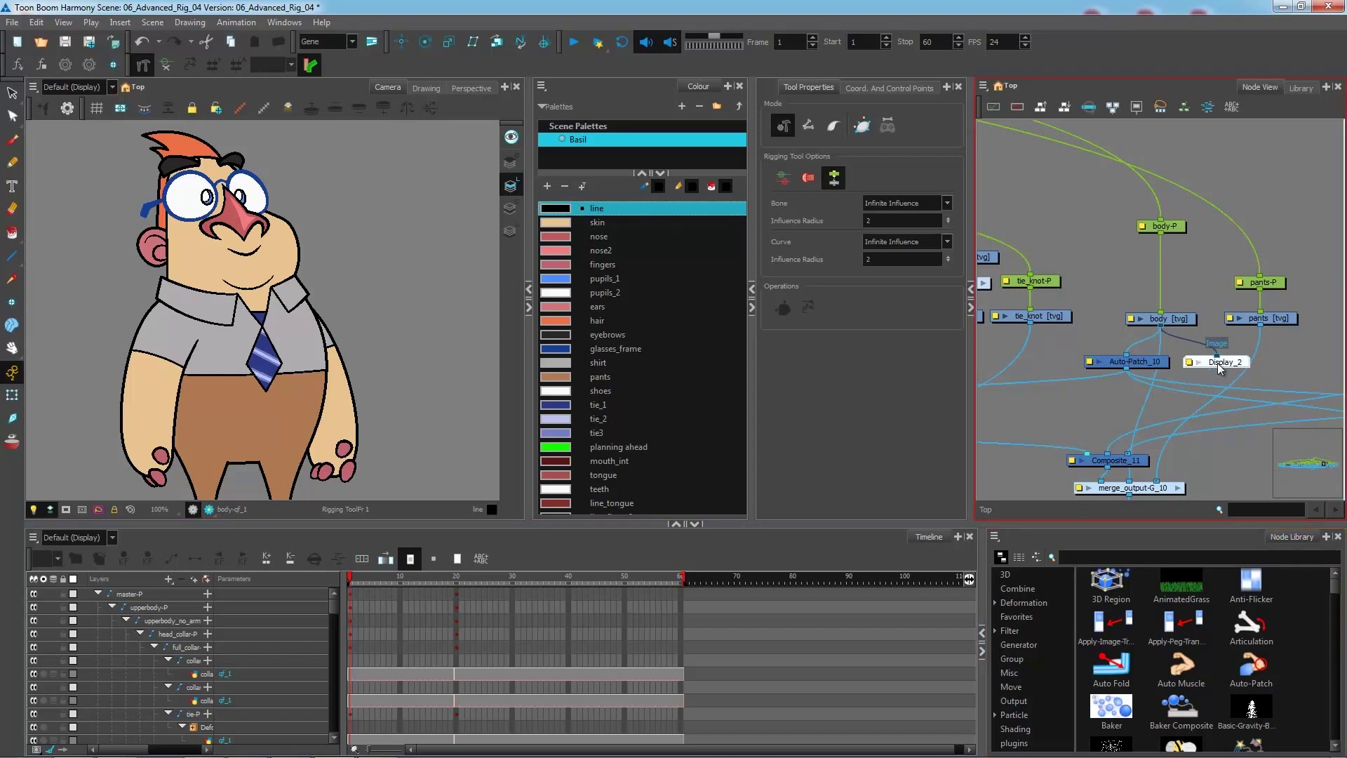
Step: Set the Camera view to show only Display_2 and select the body drawing node
click(123, 99)
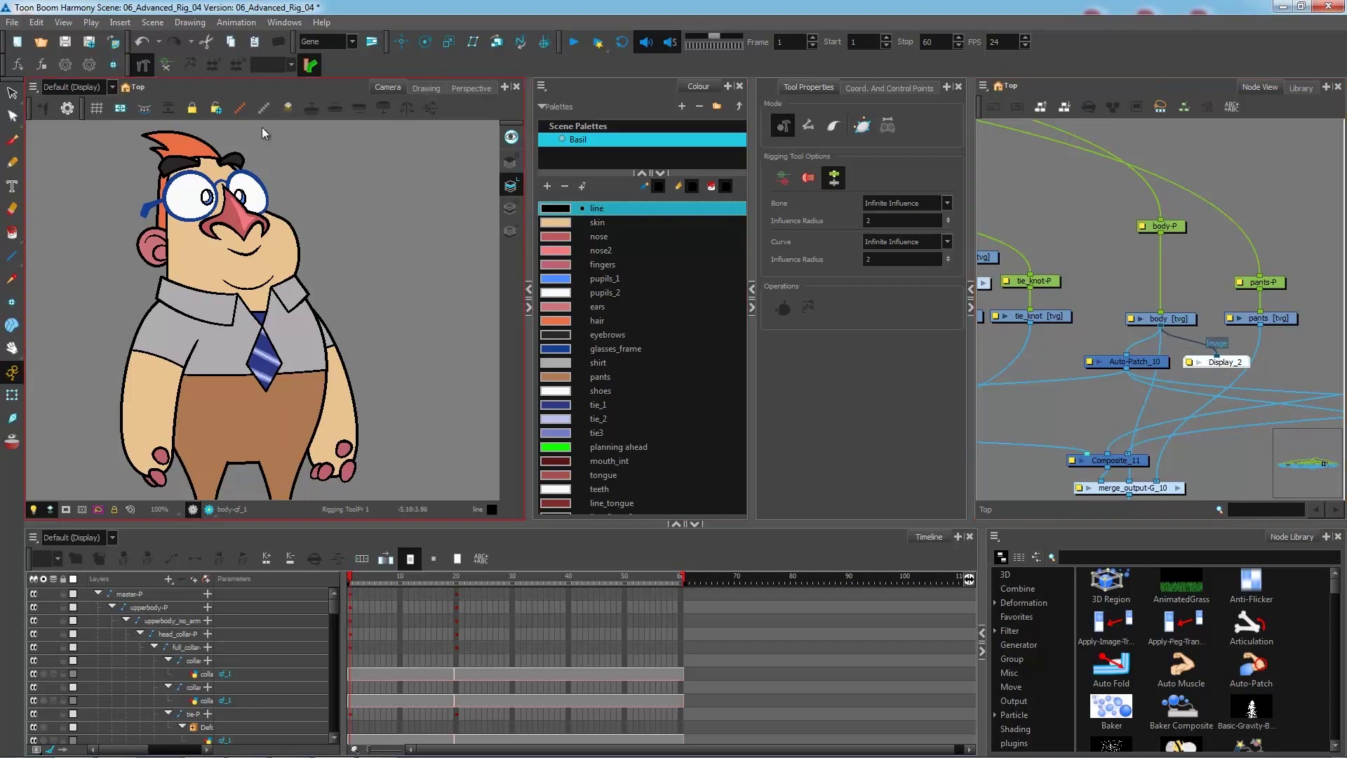
click(65, 89)
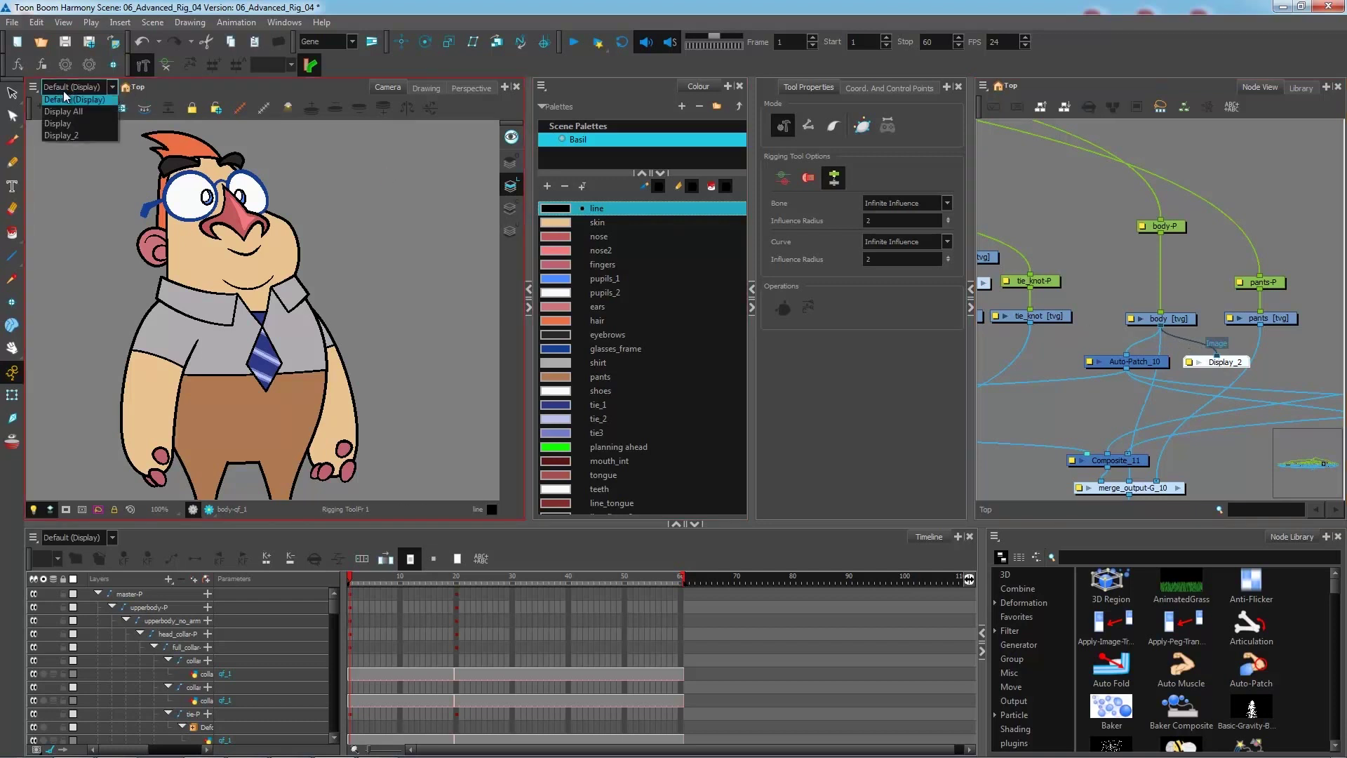
click(71, 138)
click(997, 445)
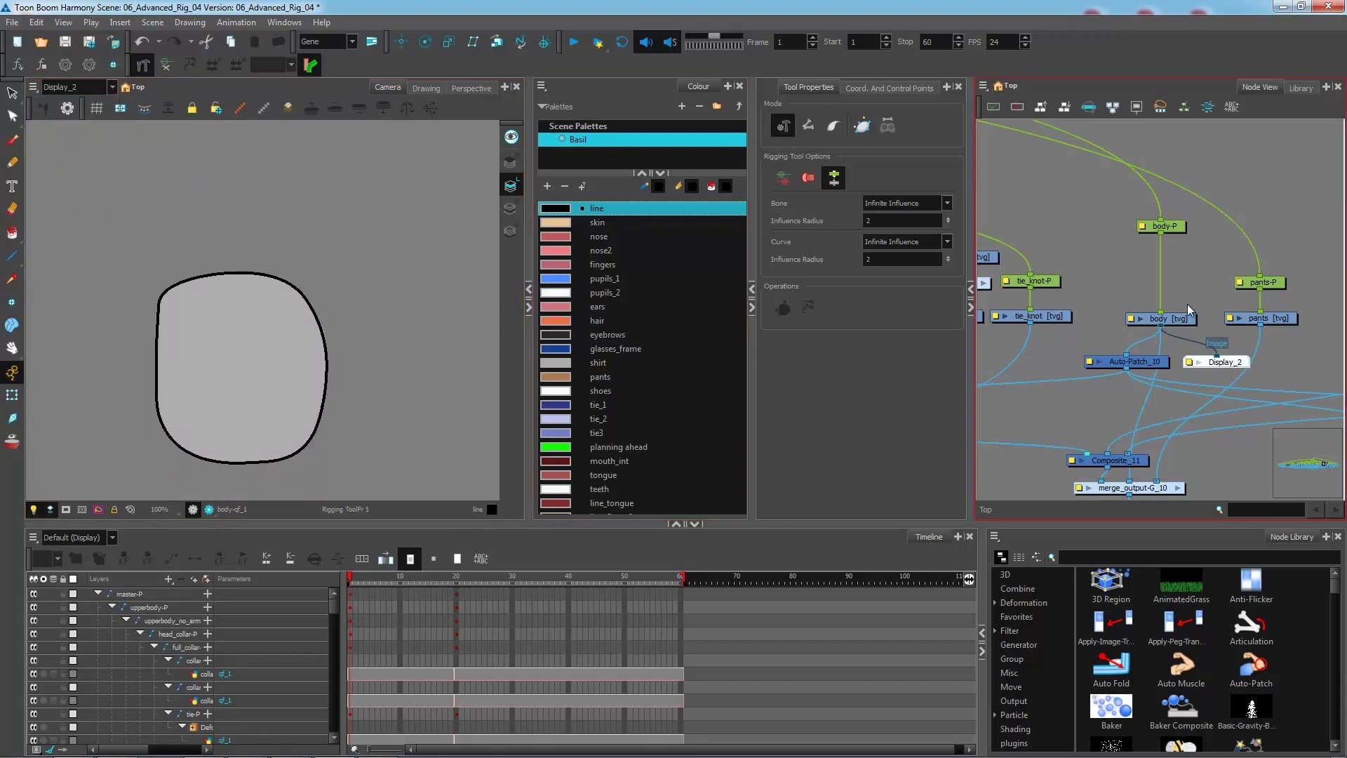
click(1168, 322)
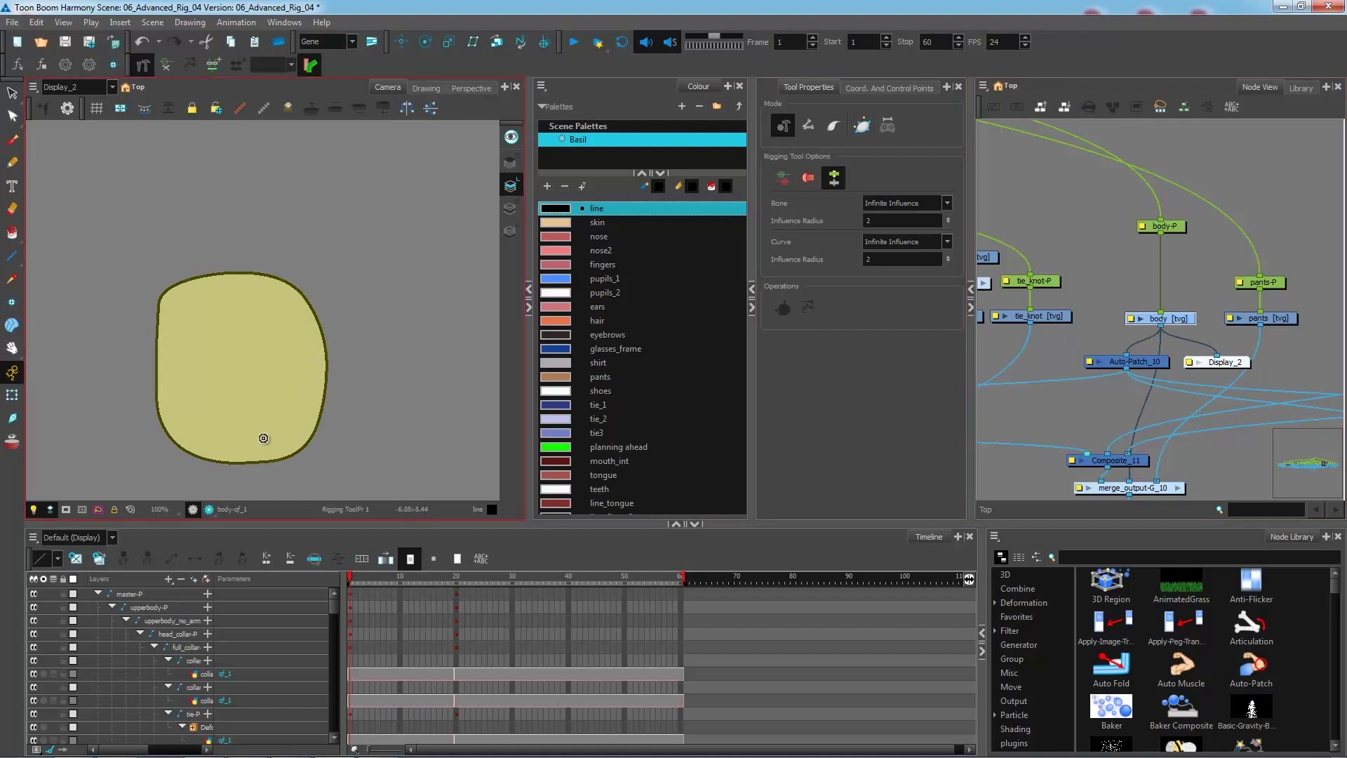
Step: Pan the Camera view up and right to centre the isolated torso shape
drag(263, 438, 310, 373)
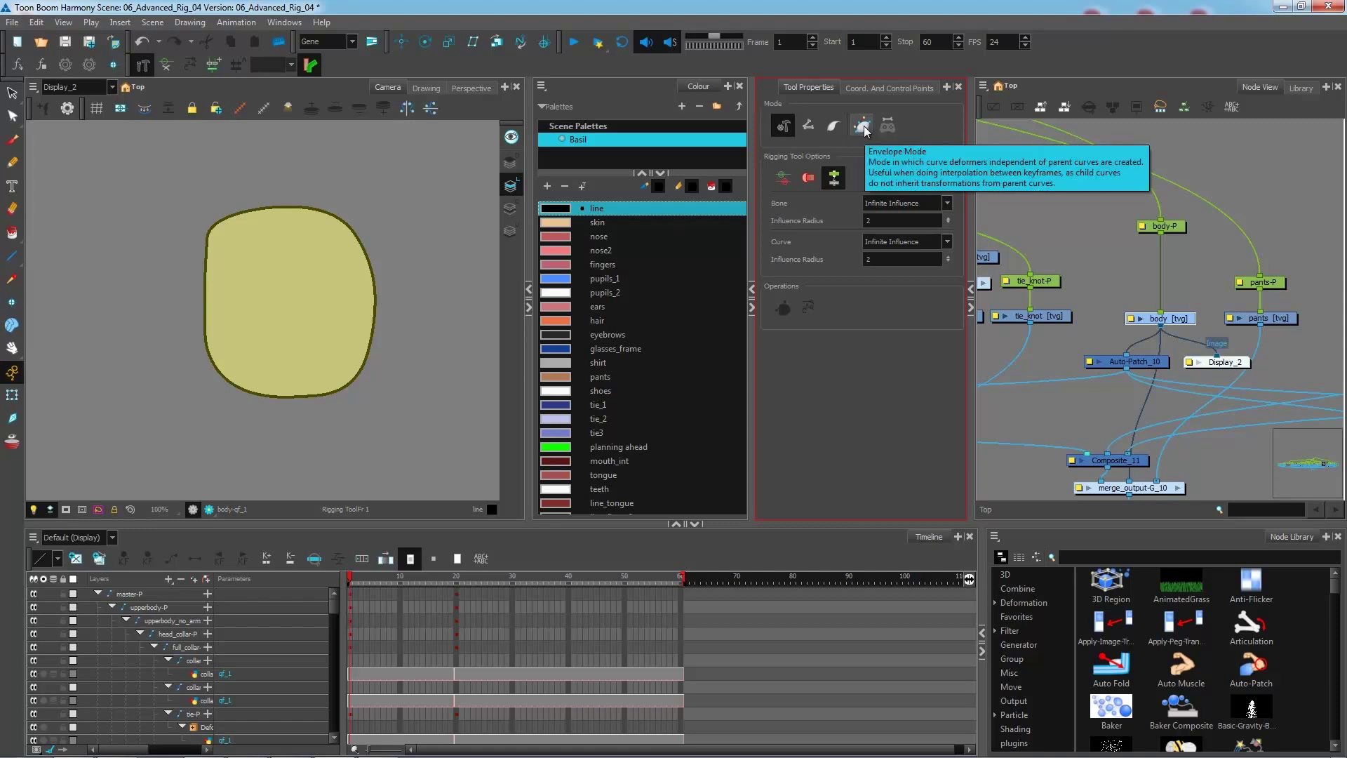
Step: In Envelope mode, place deformation points around the torso's bottom, right, top and left sides
click(862, 127)
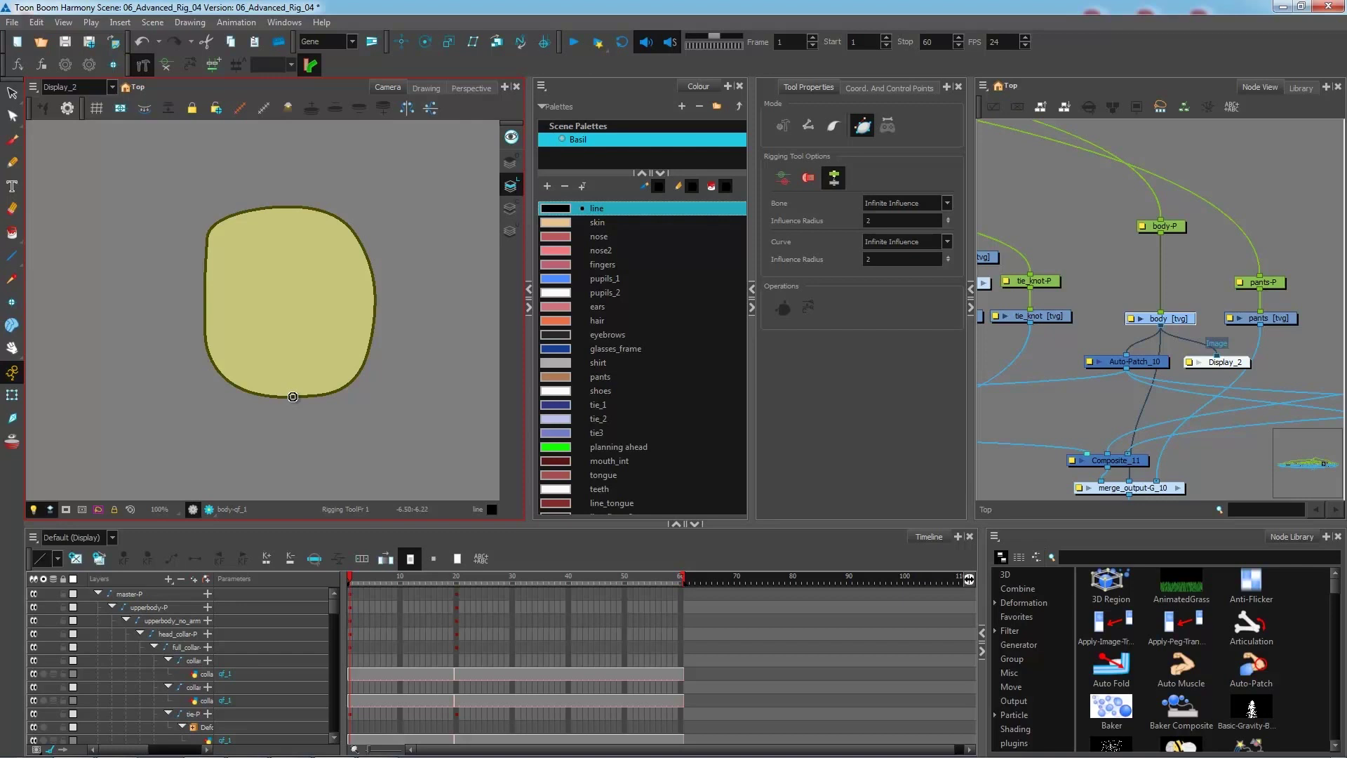
drag(373, 395, 373, 393)
click(372, 352)
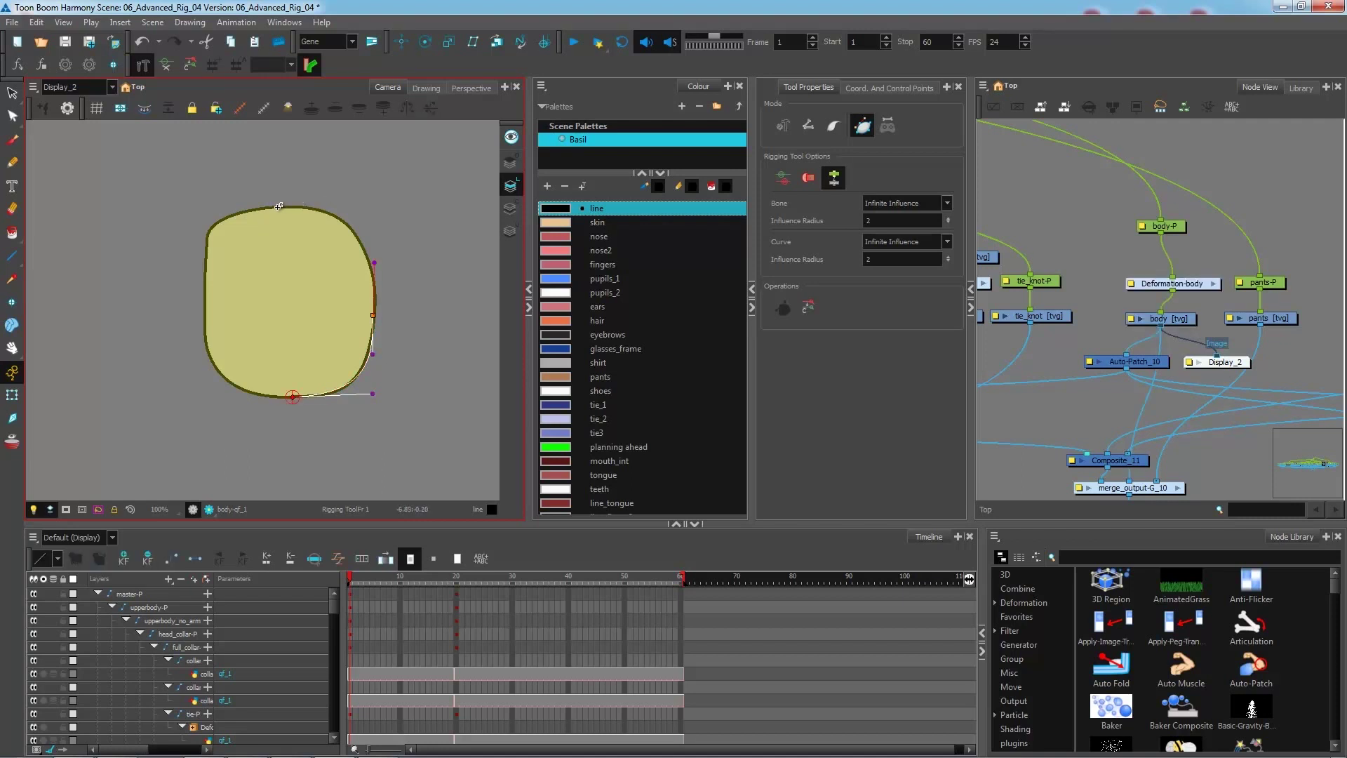
drag(279, 206, 362, 201)
drag(207, 324, 208, 250)
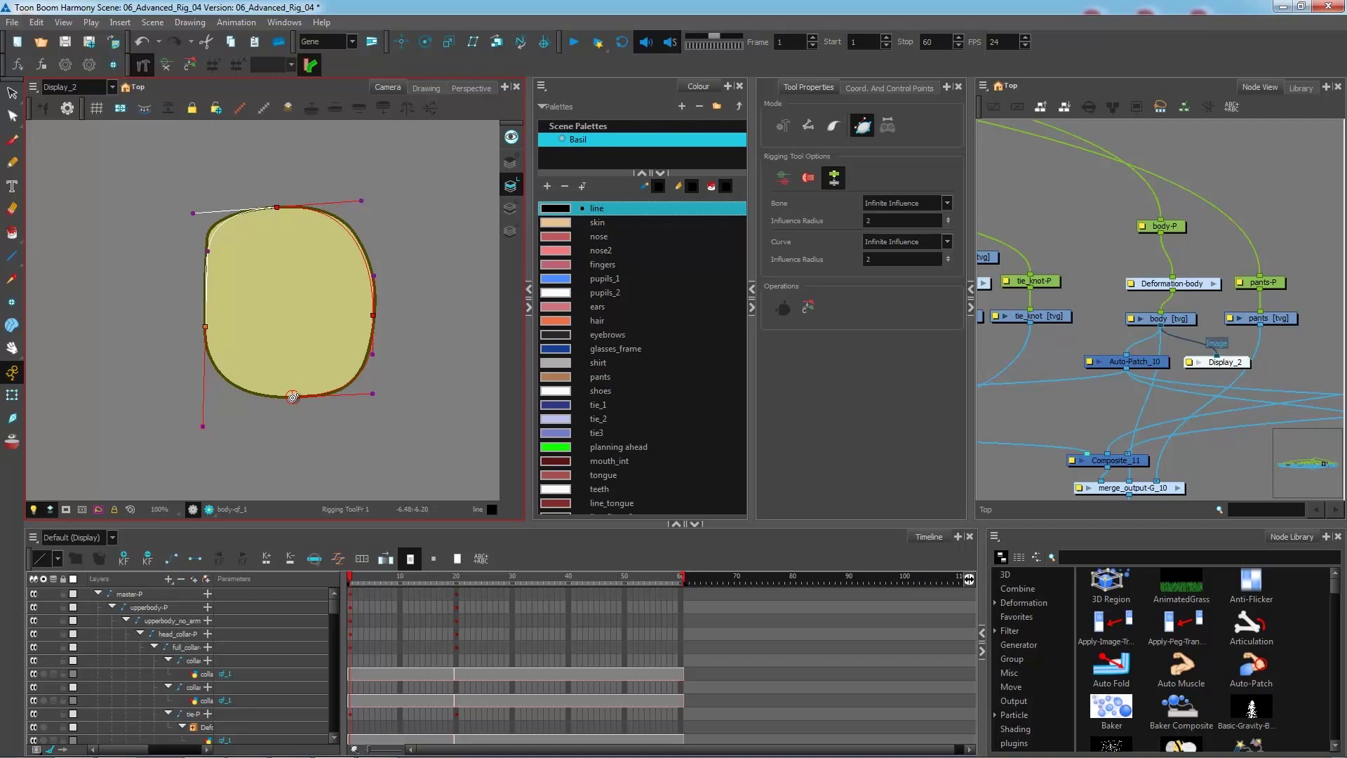
Step: Adjust the bottom, left, right and lower-right tangents so the envelope hugs the torso outline
drag(293, 398, 229, 397)
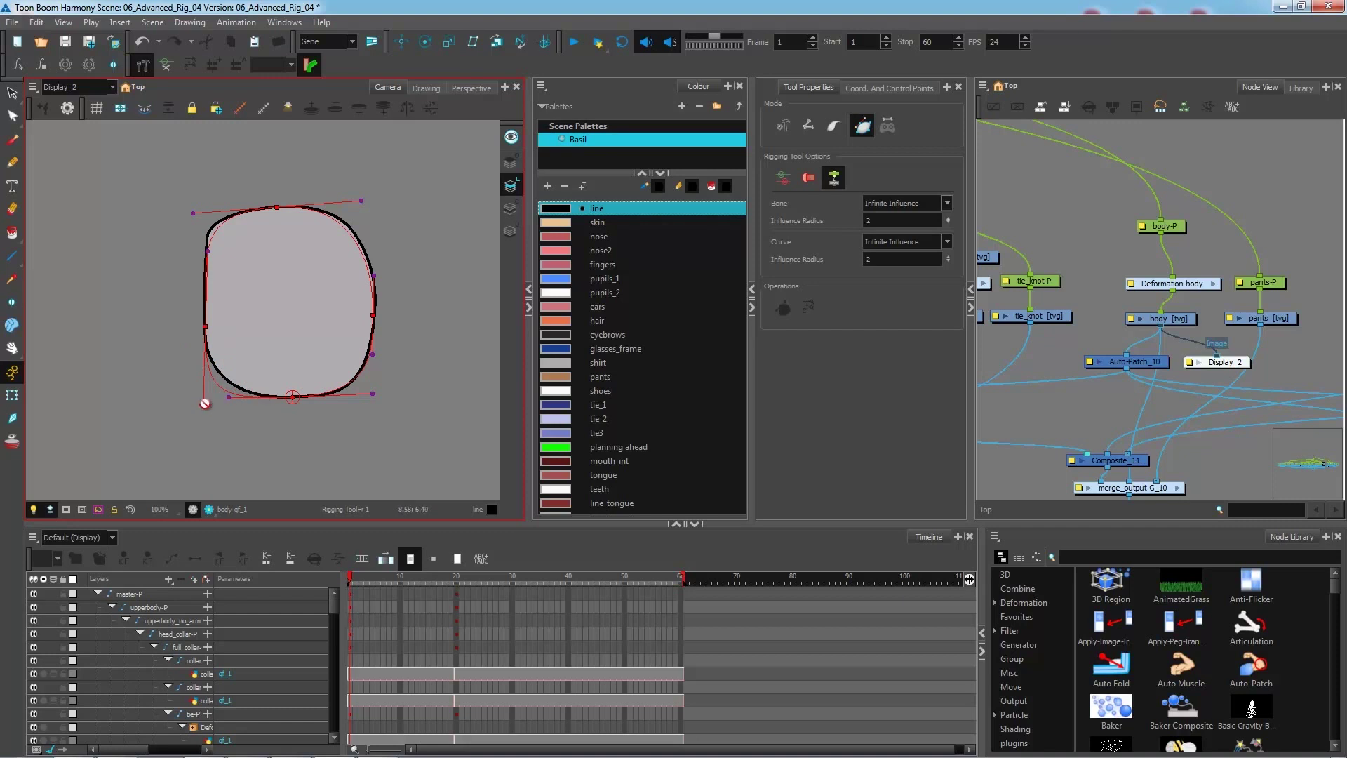
drag(203, 401, 208, 379)
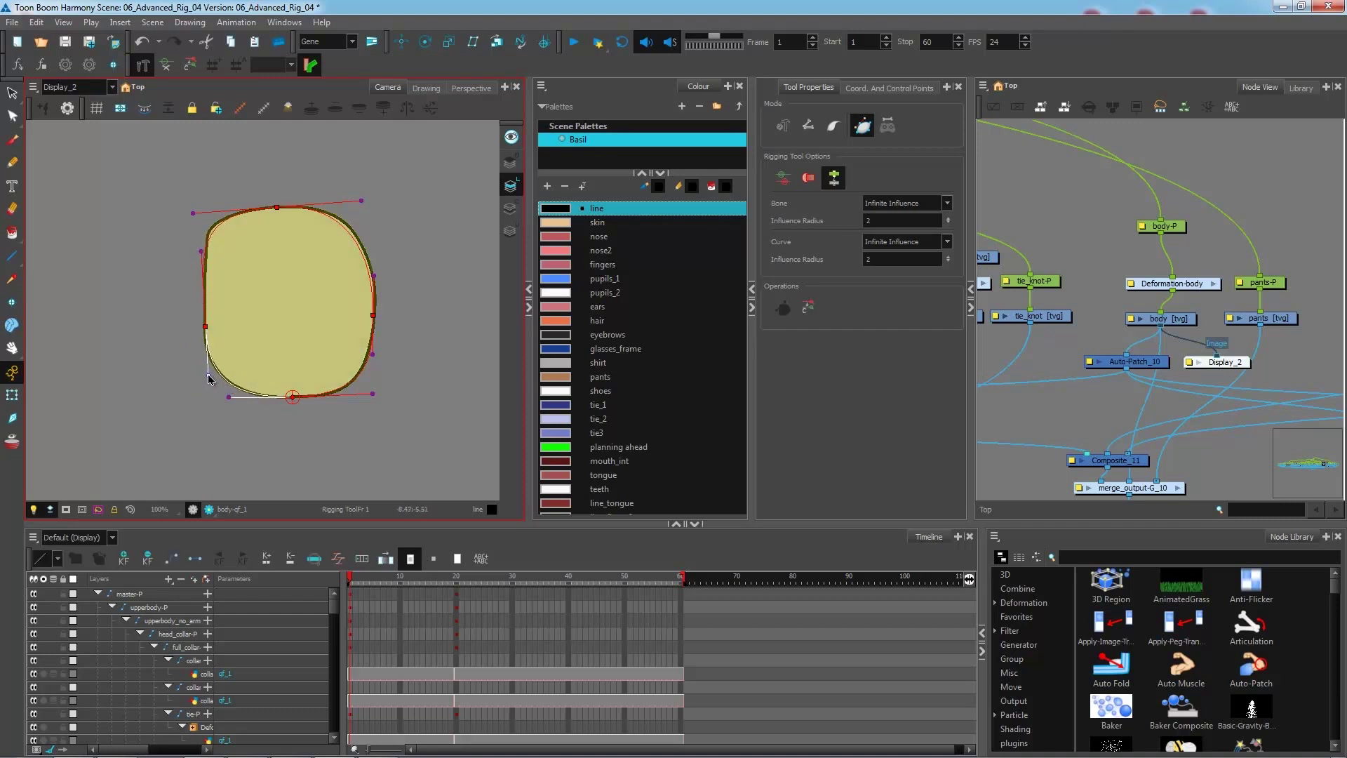
click(193, 213)
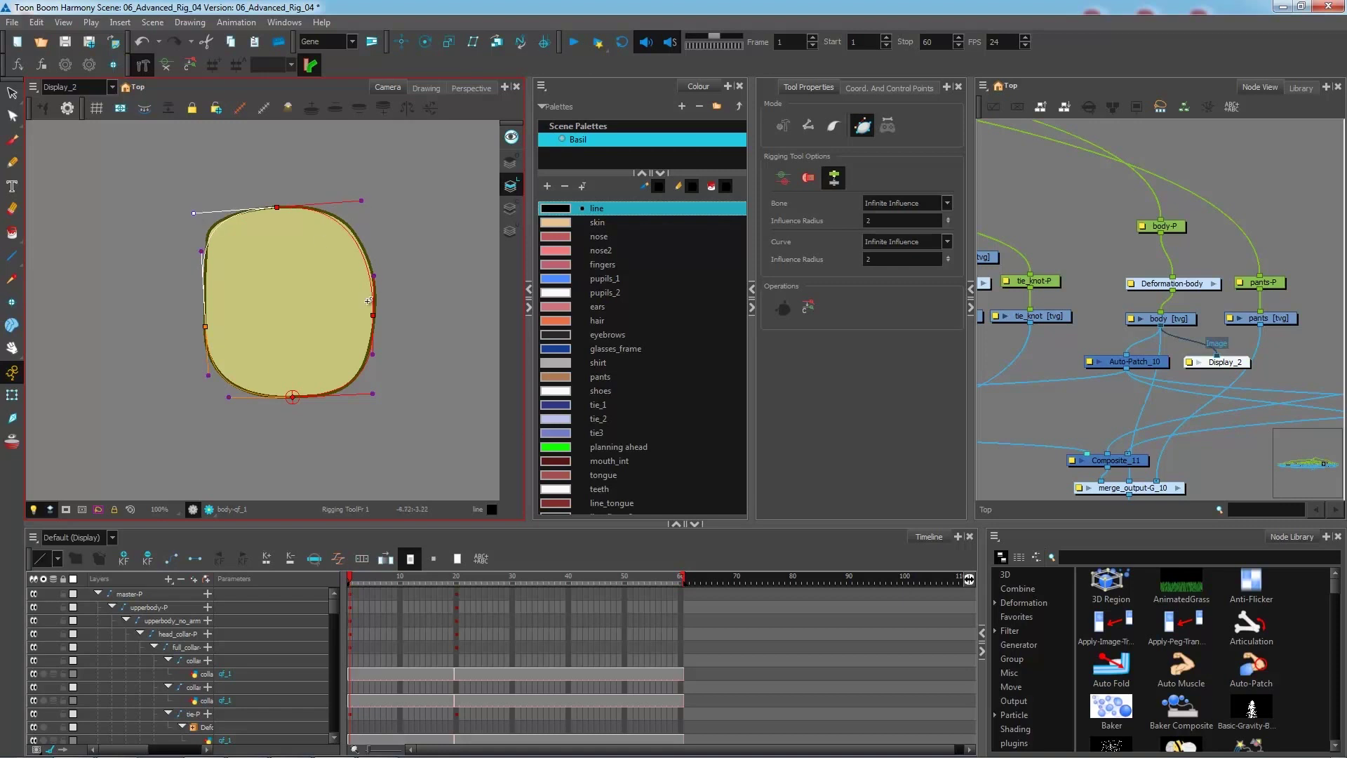
drag(371, 273, 371, 255)
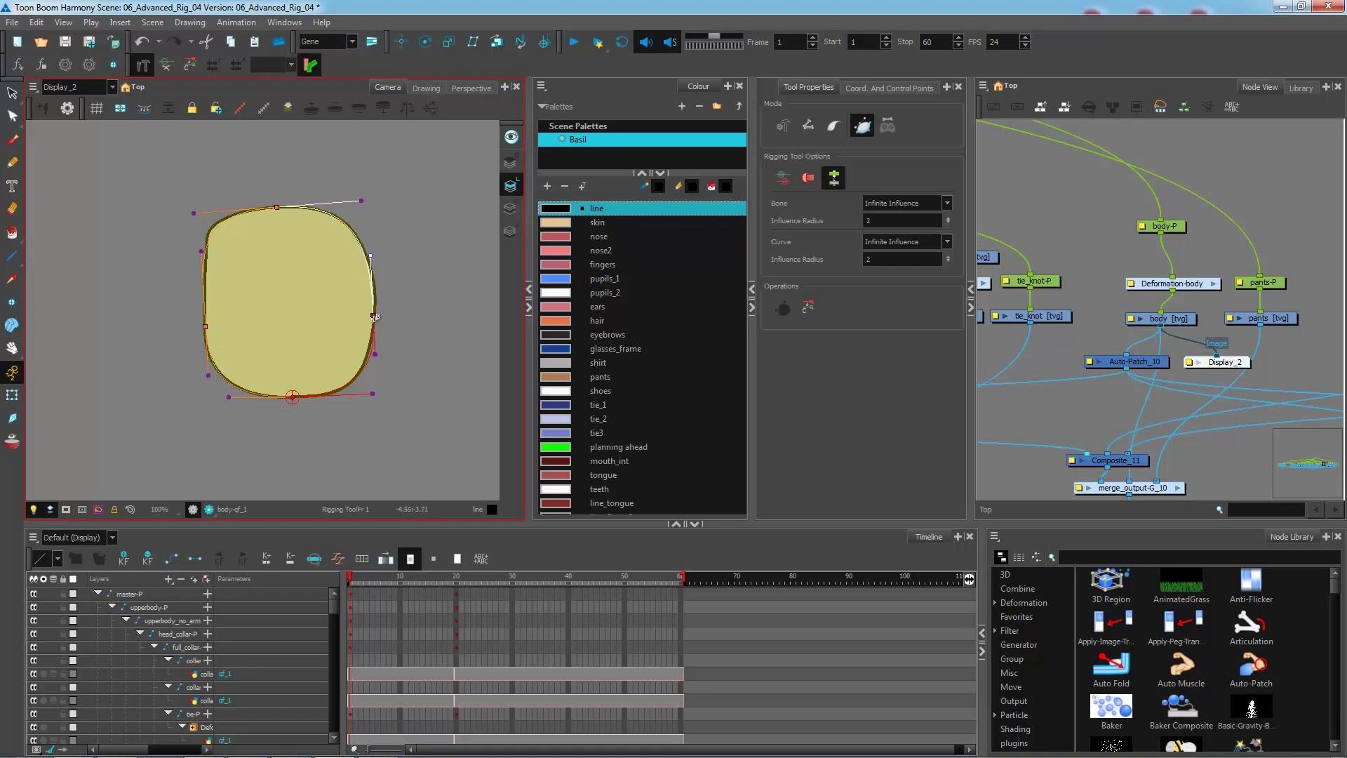
drag(374, 316, 374, 309)
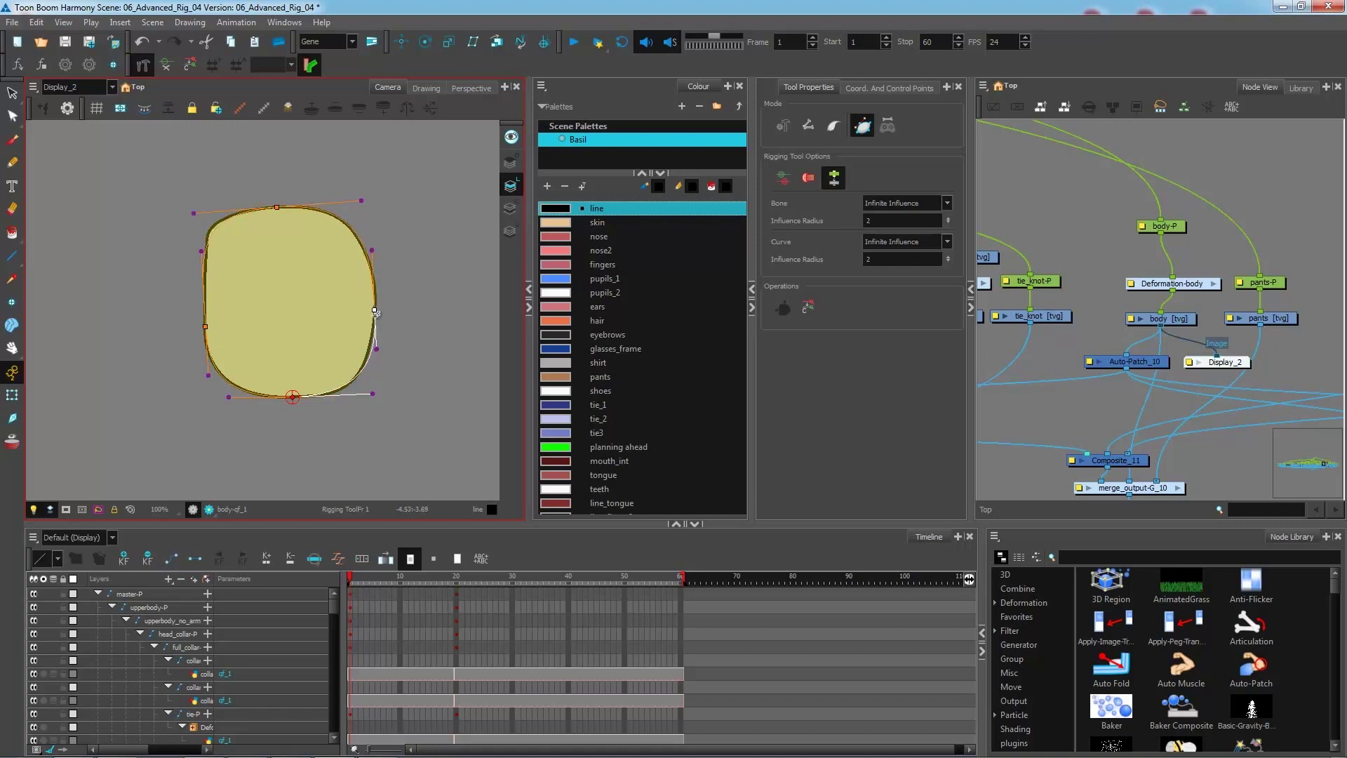
click(373, 395)
drag(372, 395, 359, 393)
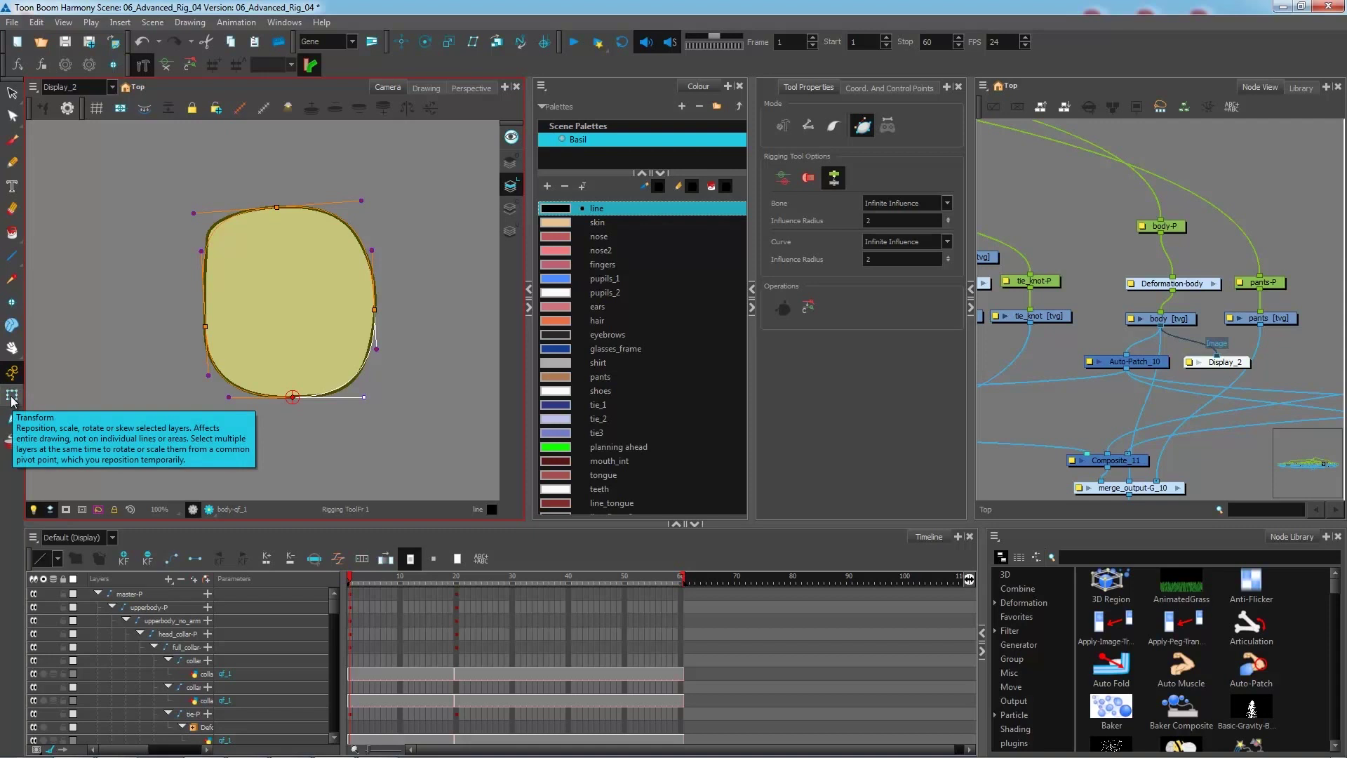
Step: With the Transform tool, drag envelope points to deform the torso lopsided, then enable Render Preview
click(13, 397)
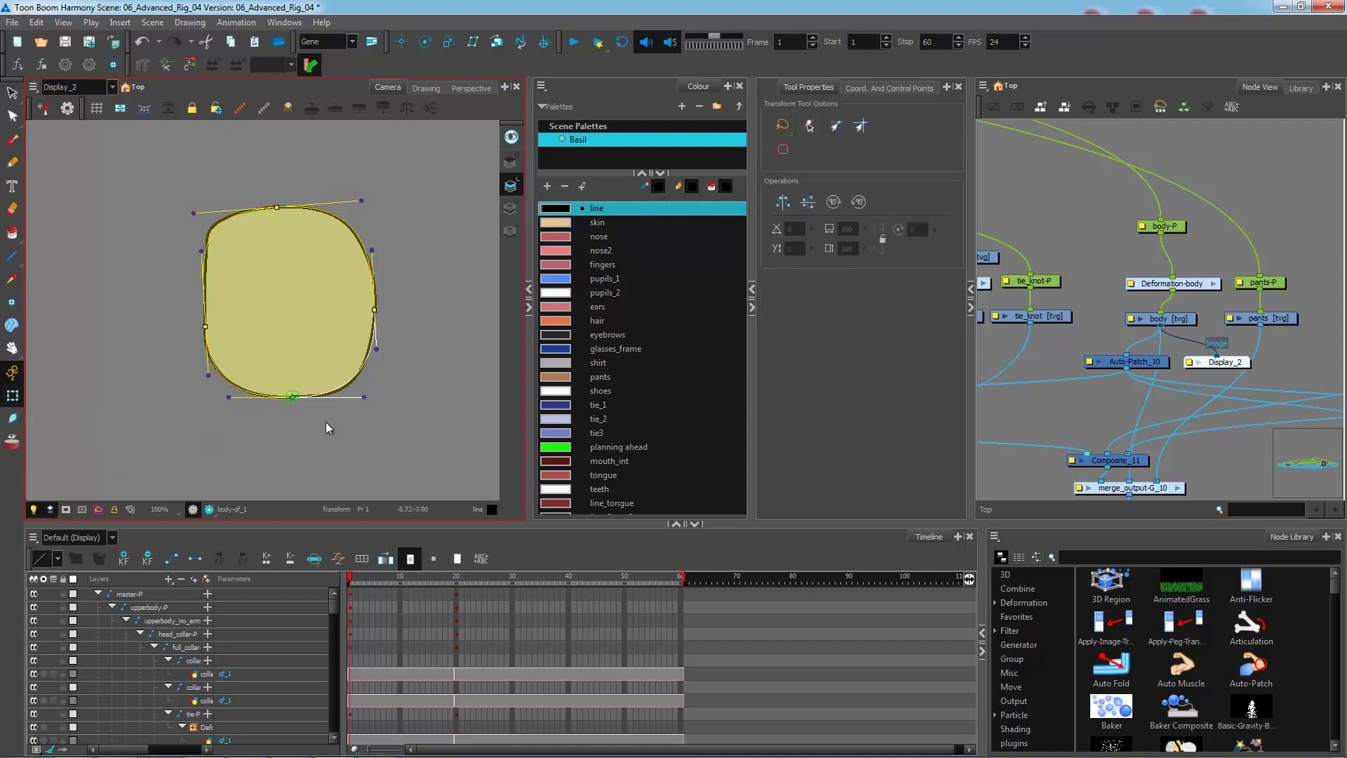
click(307, 422)
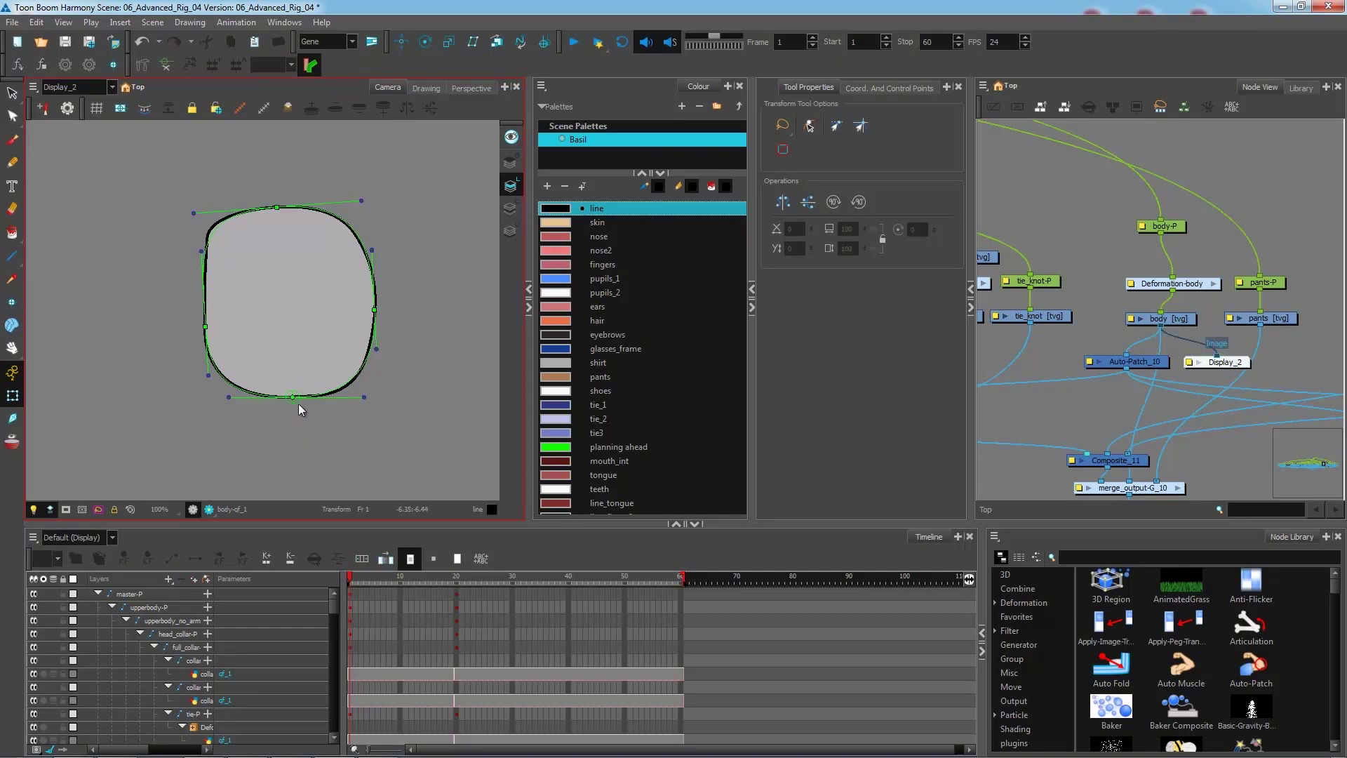
mouse_move(291, 400)
mouse_down()
mouse_move(271, 419)
mouse_move(285, 394)
mouse_move(297, 406)
mouse_up()
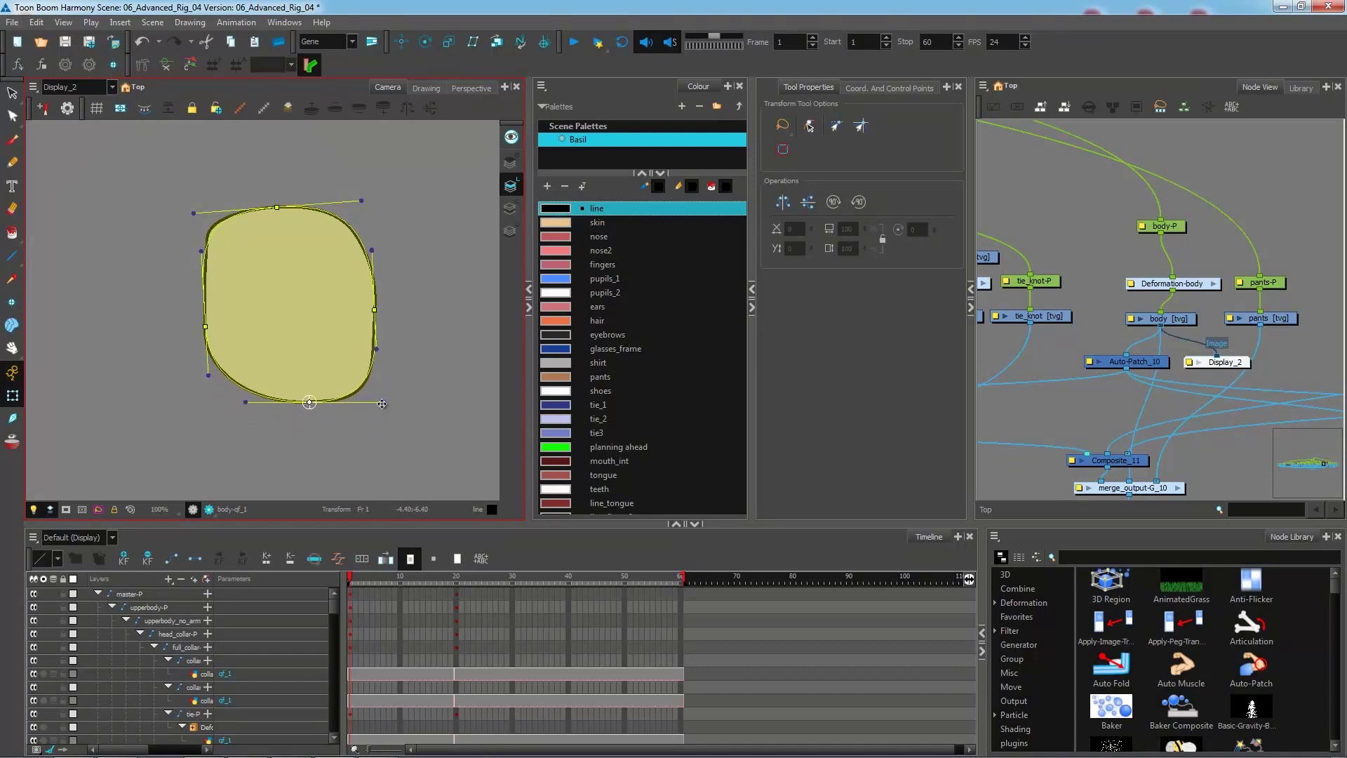
drag(382, 403, 367, 395)
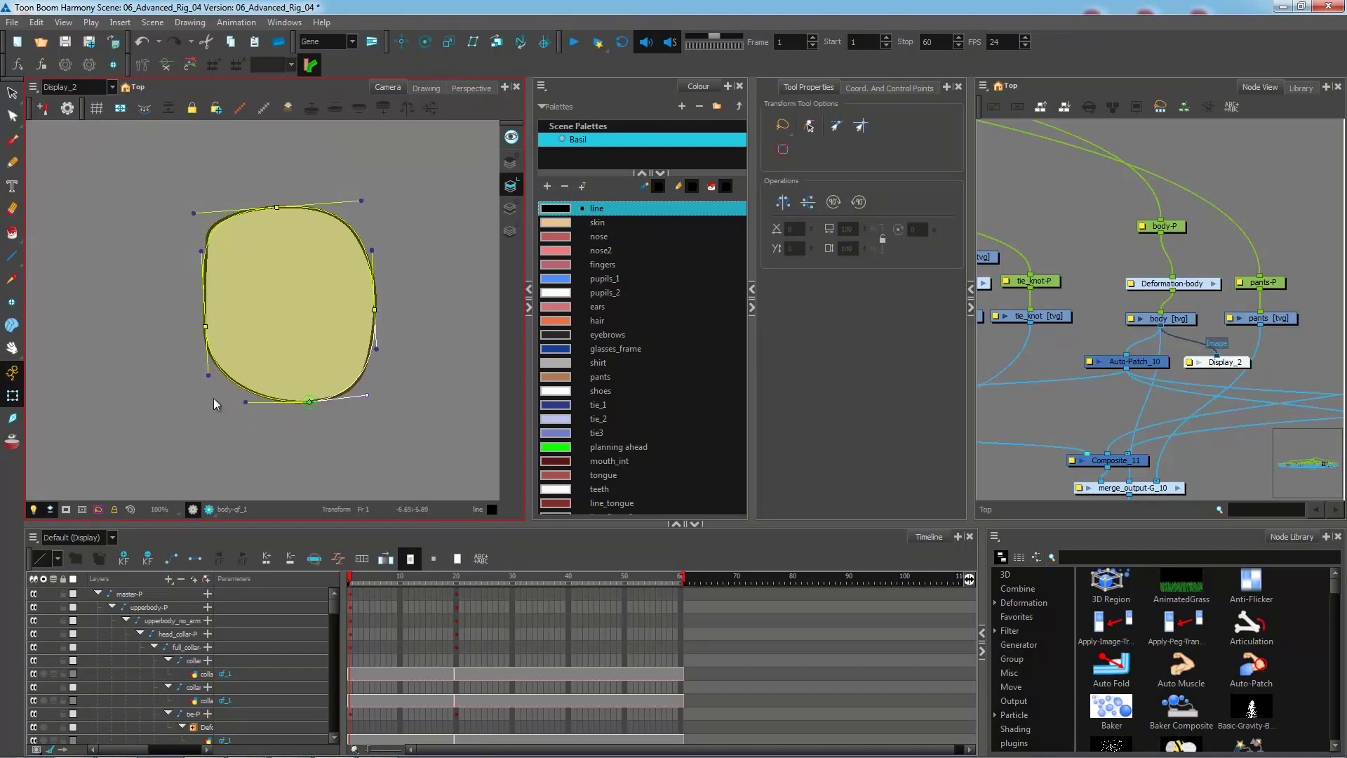
mouse_move(249, 401)
mouse_down()
mouse_move(259, 407)
mouse_move(240, 409)
mouse_move(263, 428)
mouse_move(315, 398)
mouse_move(271, 429)
mouse_move(252, 410)
mouse_up()
drag(205, 327, 144, 369)
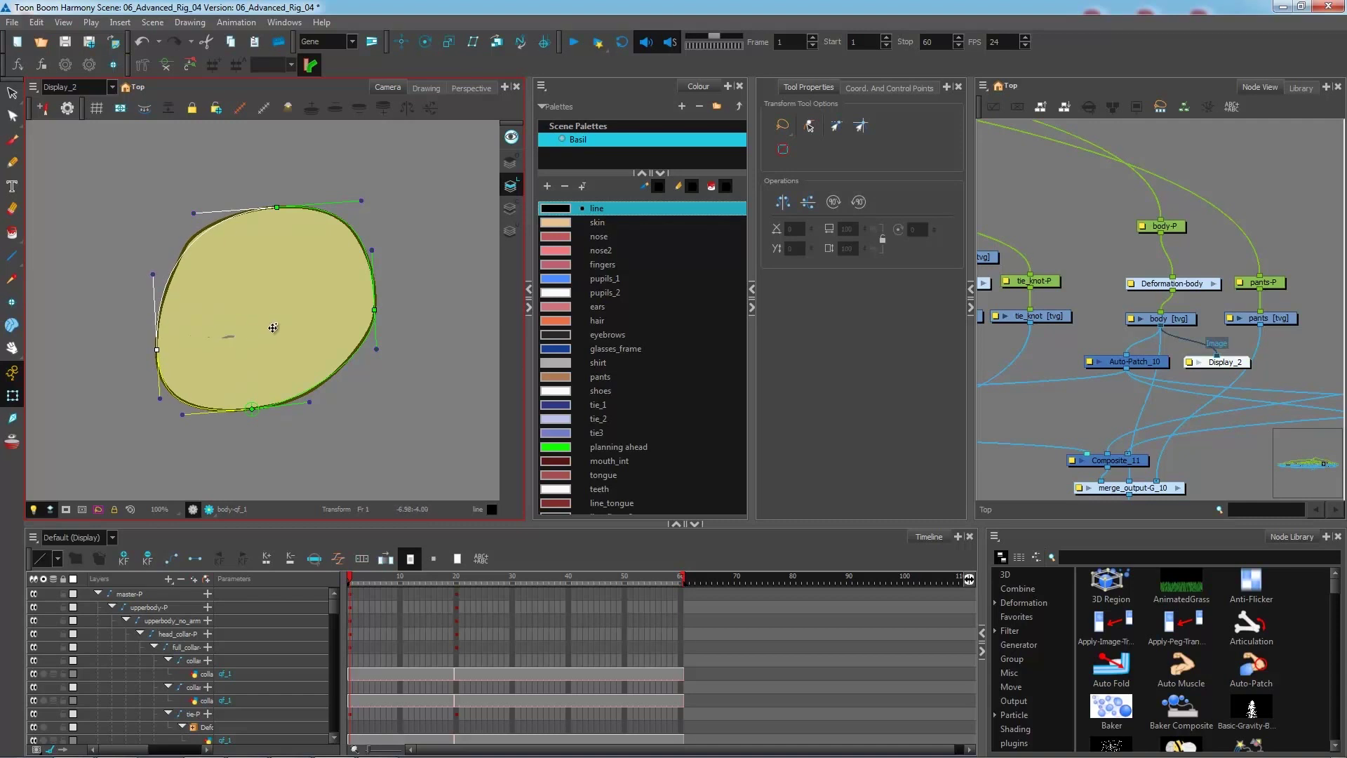
drag(374, 312, 372, 335)
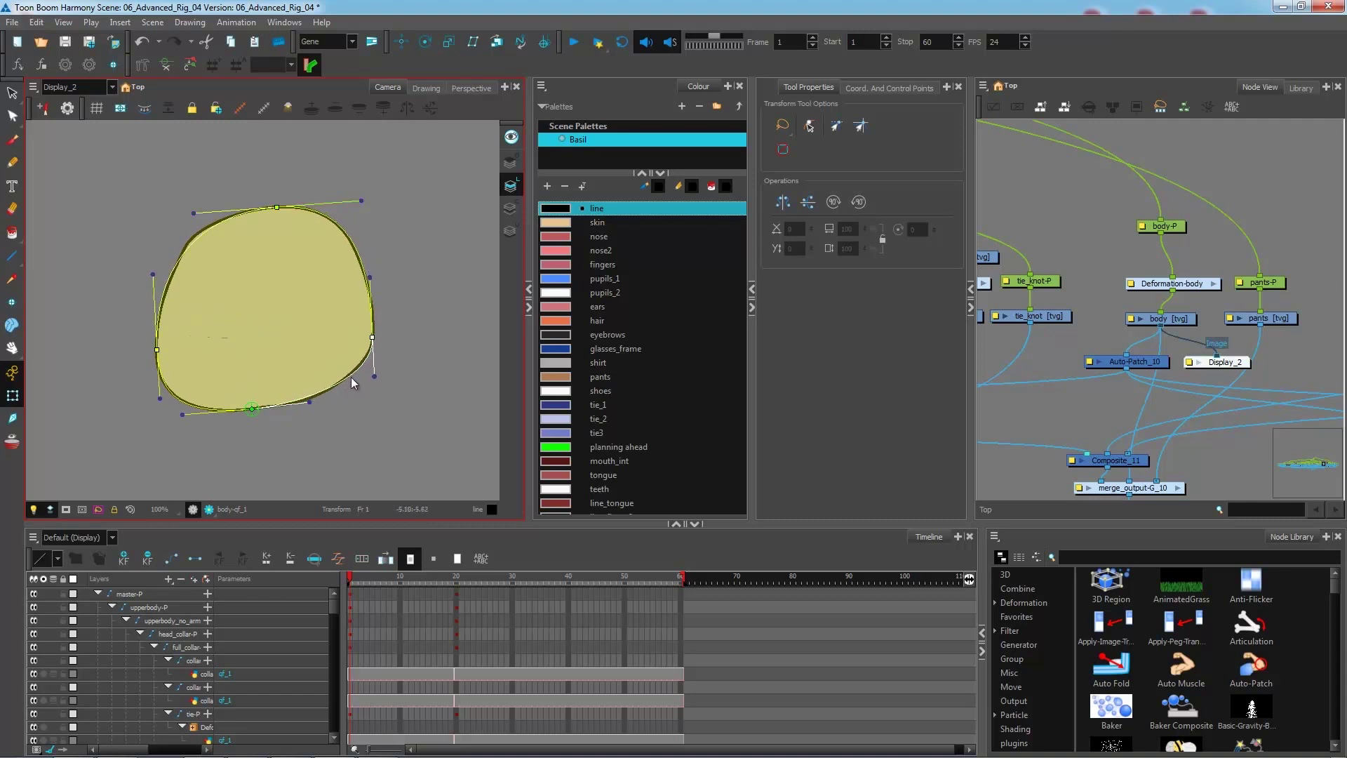
mouse_move(280, 208)
mouse_down()
mouse_move(253, 209)
mouse_move(249, 181)
mouse_move(277, 181)
mouse_move(277, 219)
mouse_up()
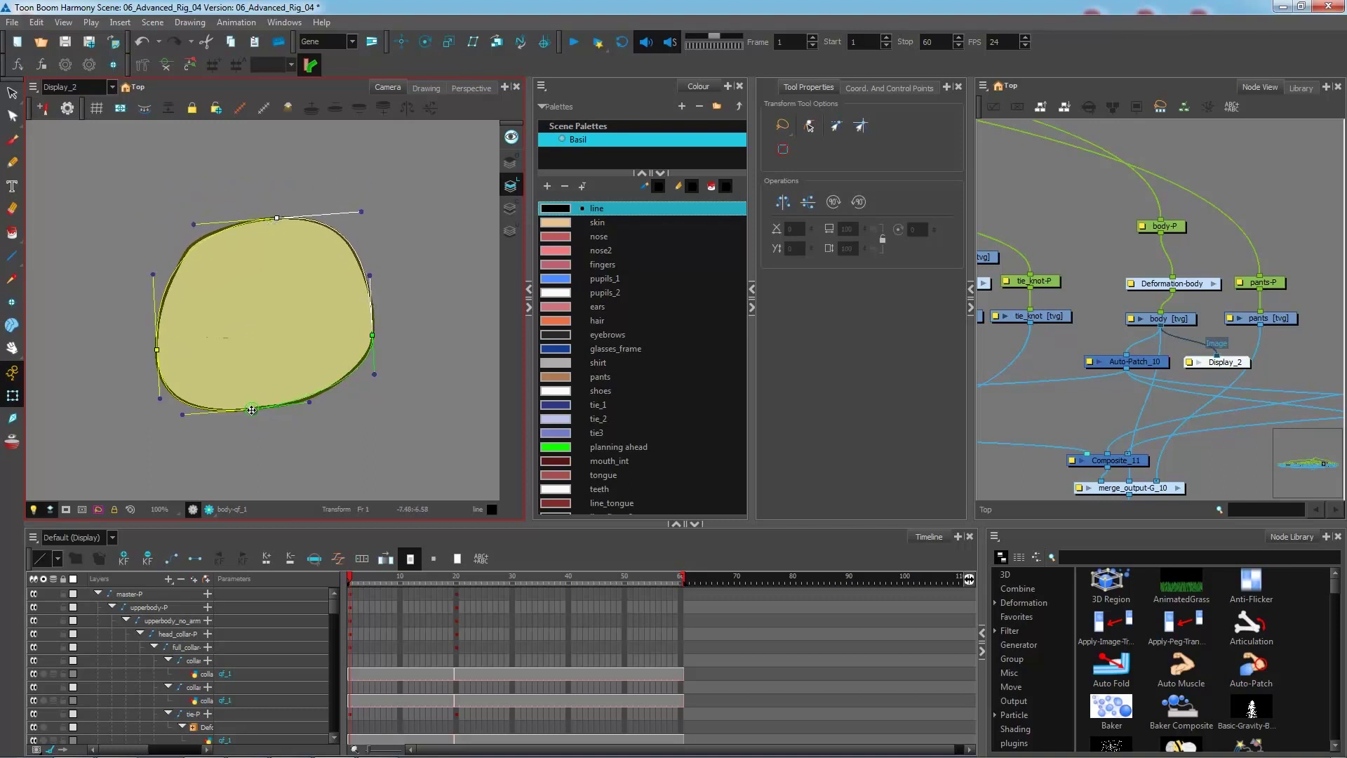
drag(252, 408, 300, 426)
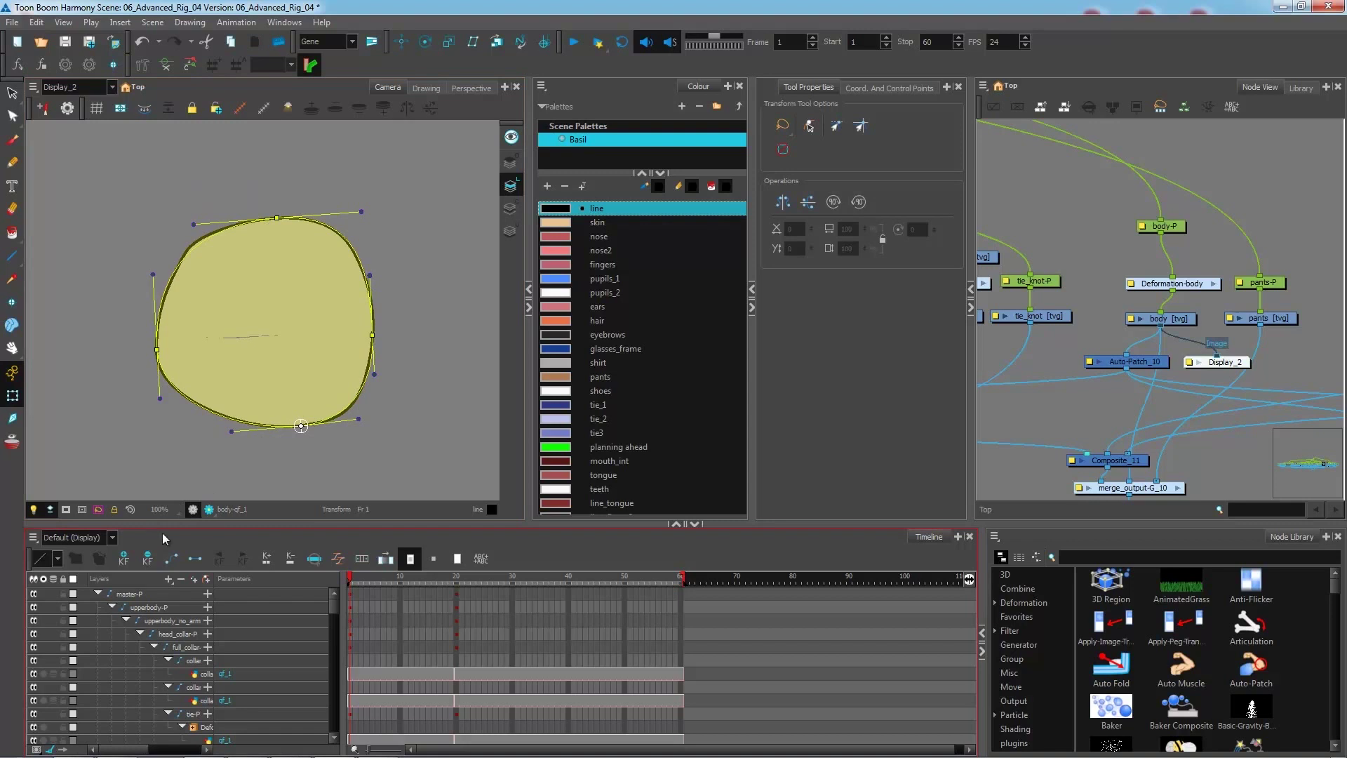
click(209, 508)
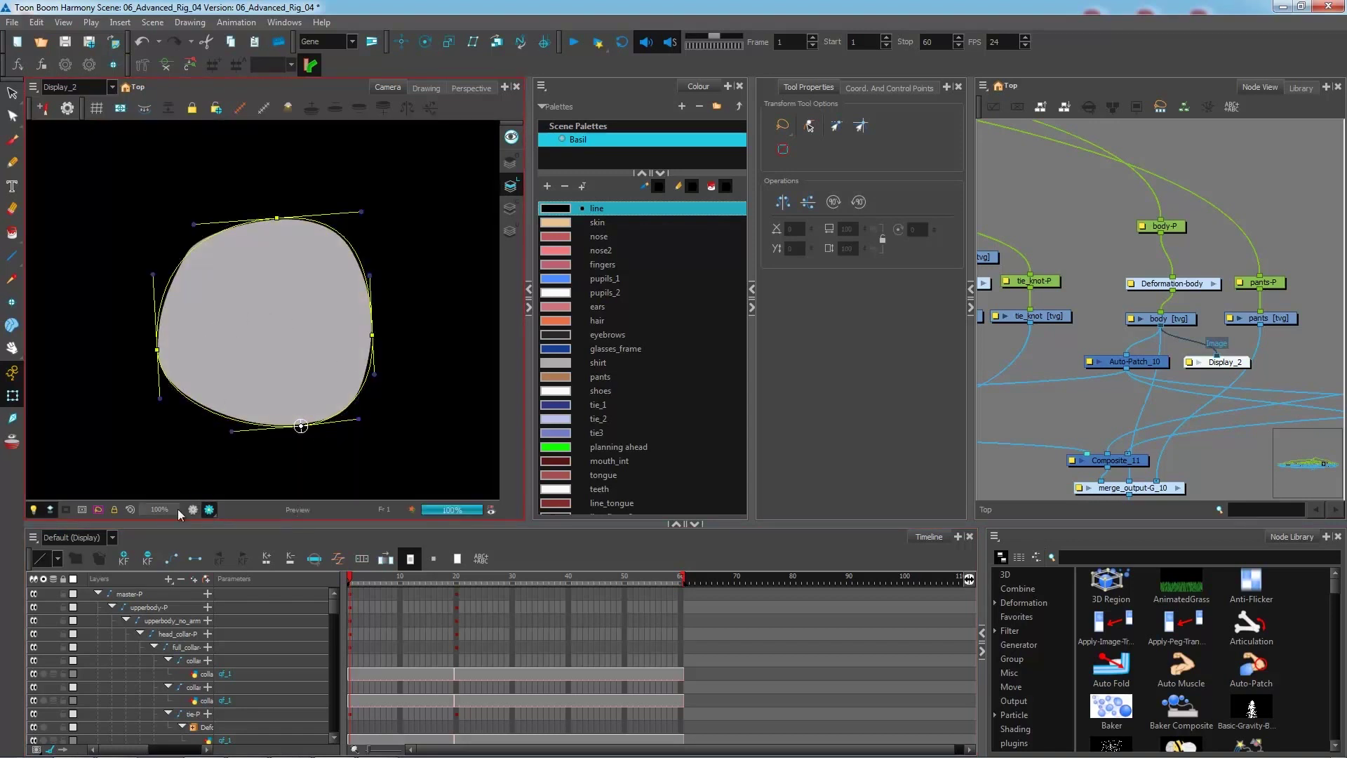
Step: Turn Render Preview off and undo the last two deformation point moves
click(195, 509)
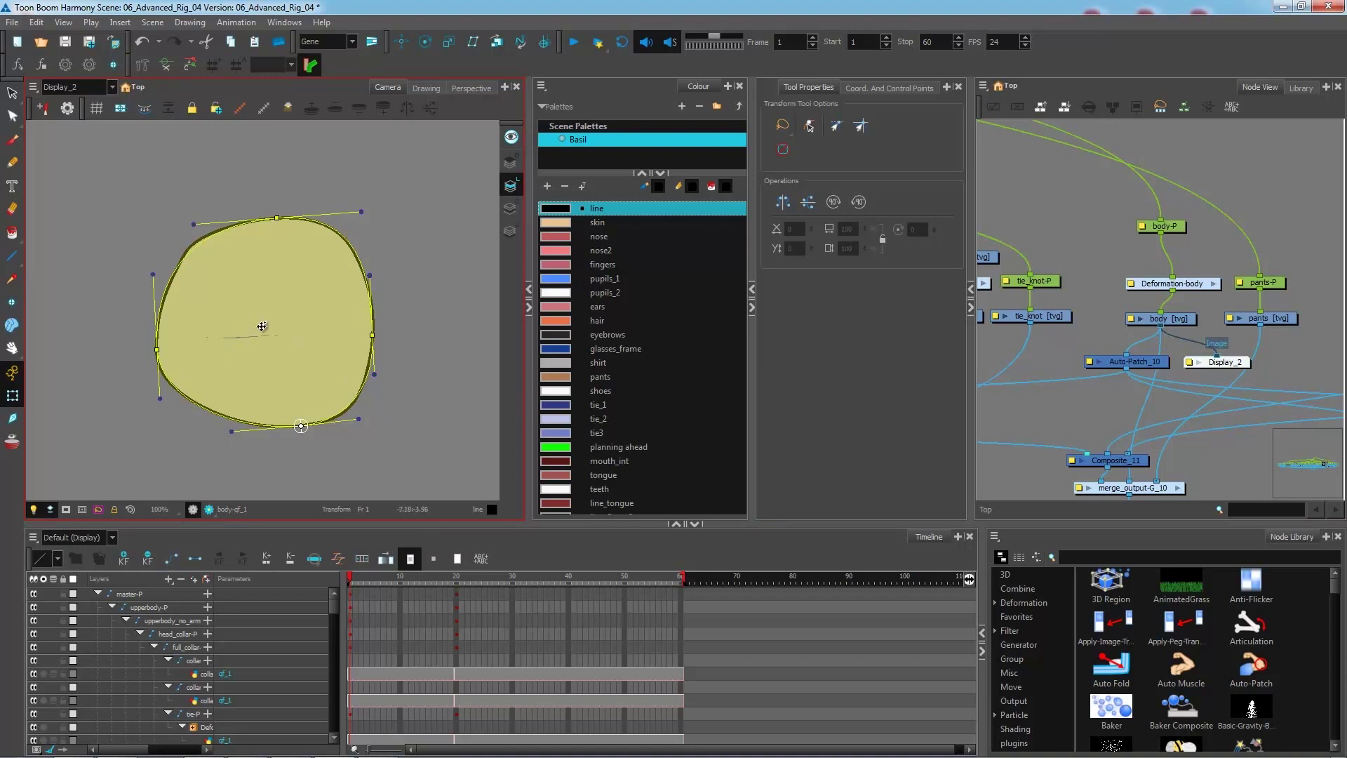
key(ctrl+z)
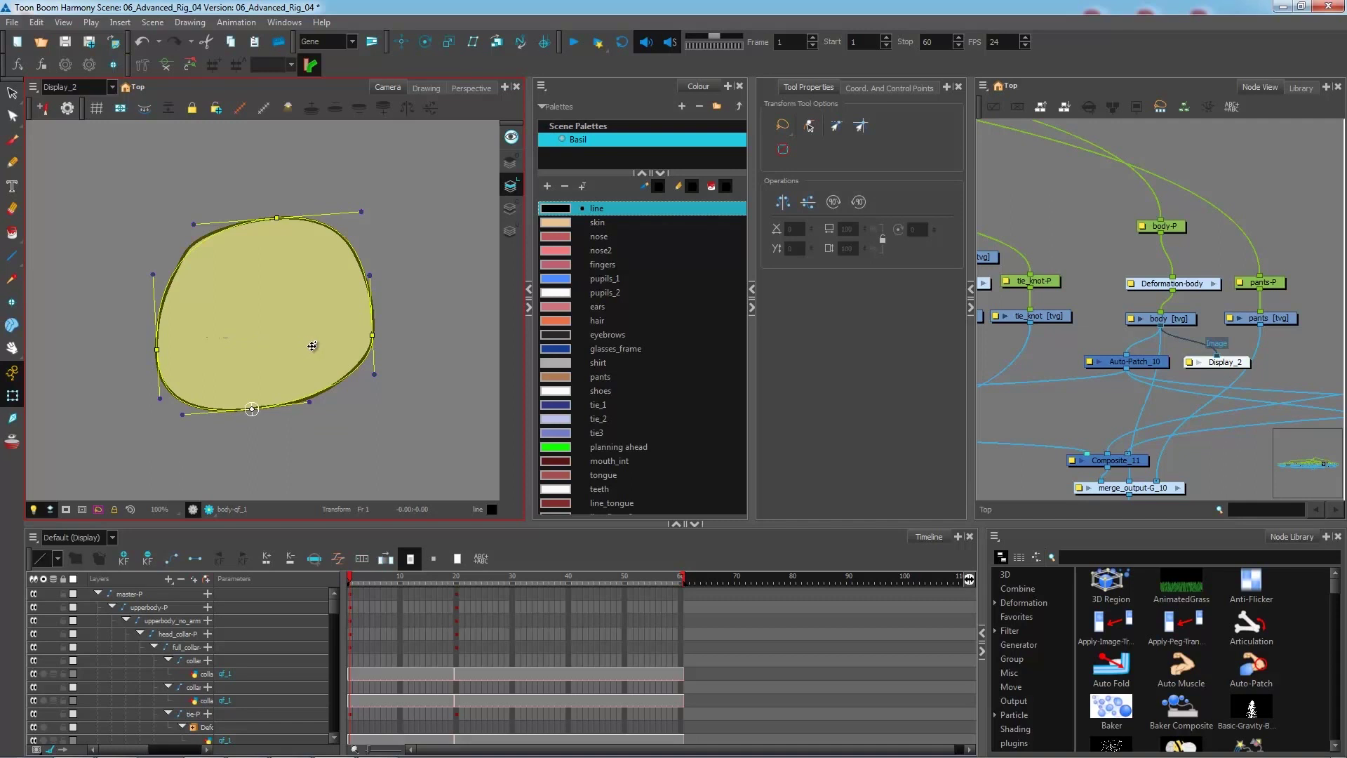
key(ctrl+z)
key(ctrl+z)
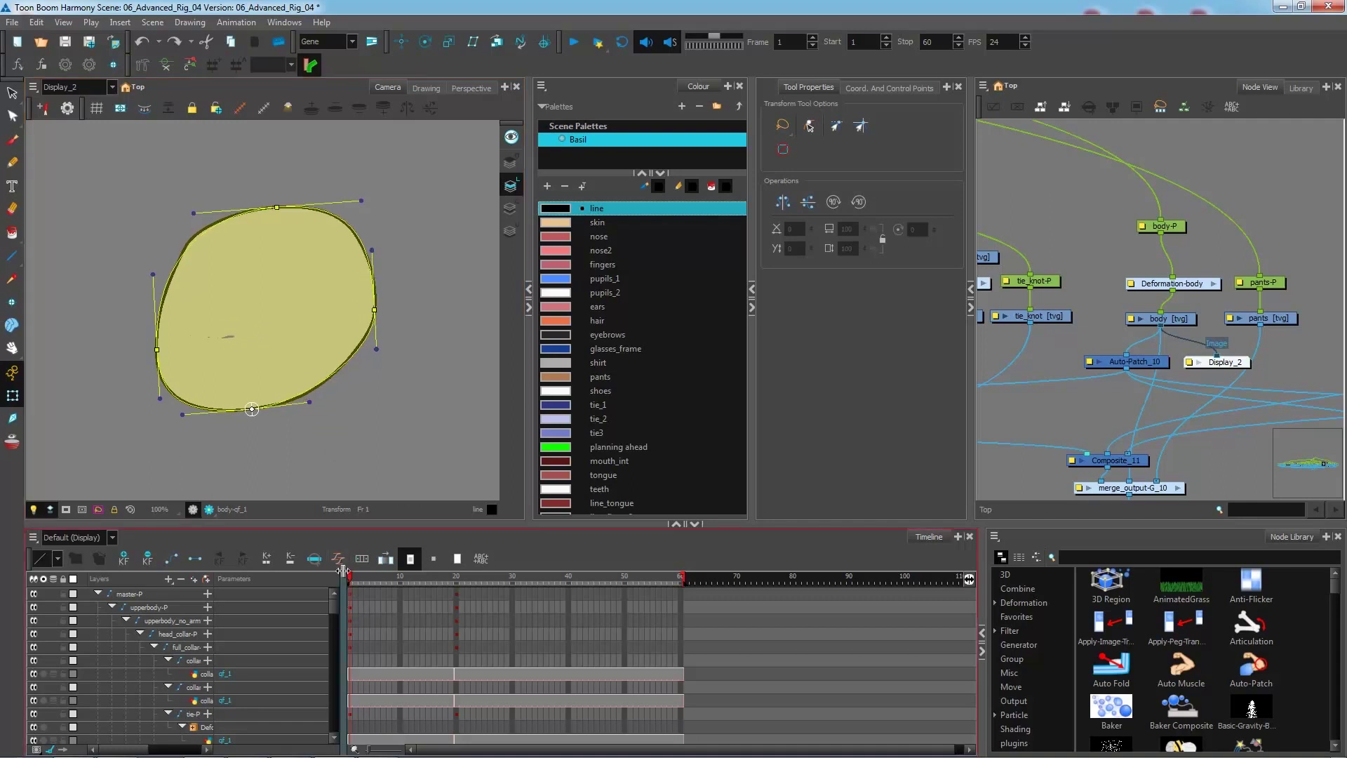
Step: Check frame 1 on the Deformation-body layer, then jump to frame 20
click(348, 580)
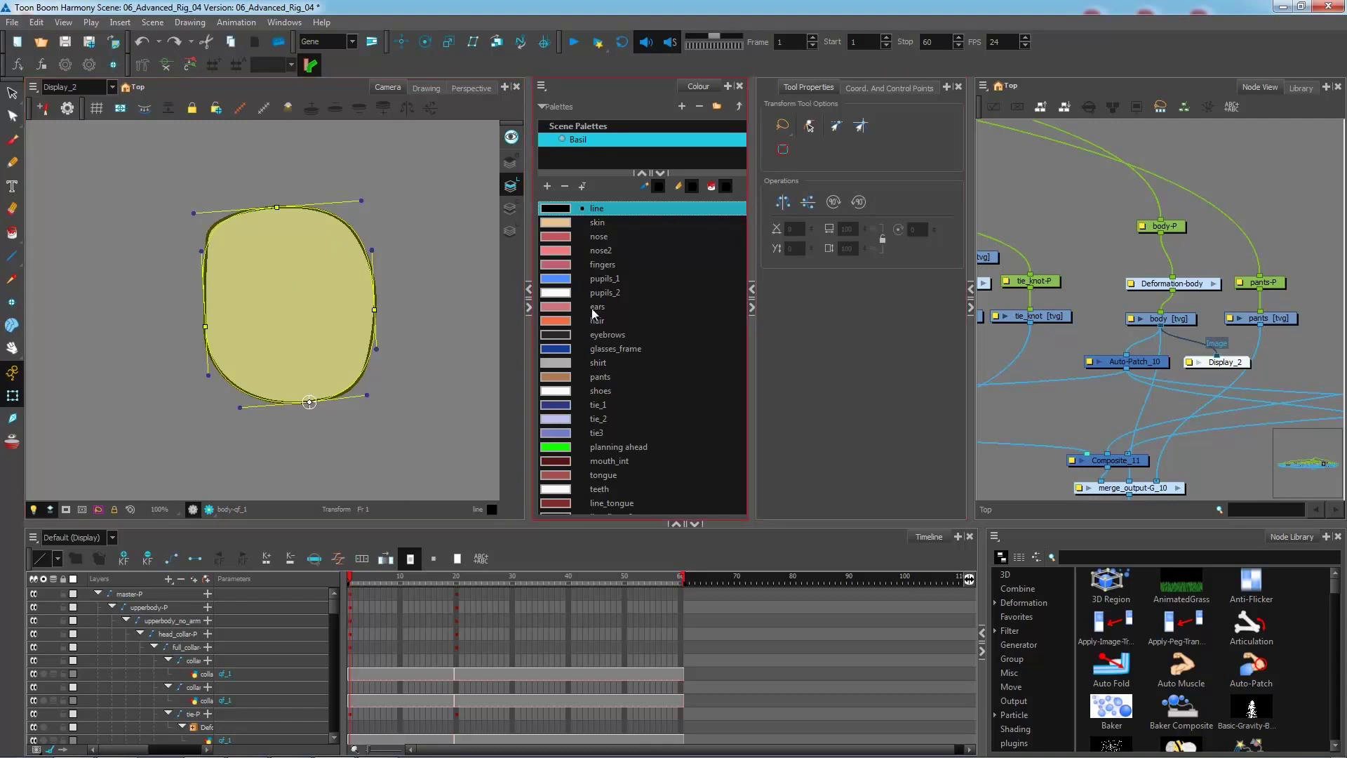
click(349, 580)
click(411, 473)
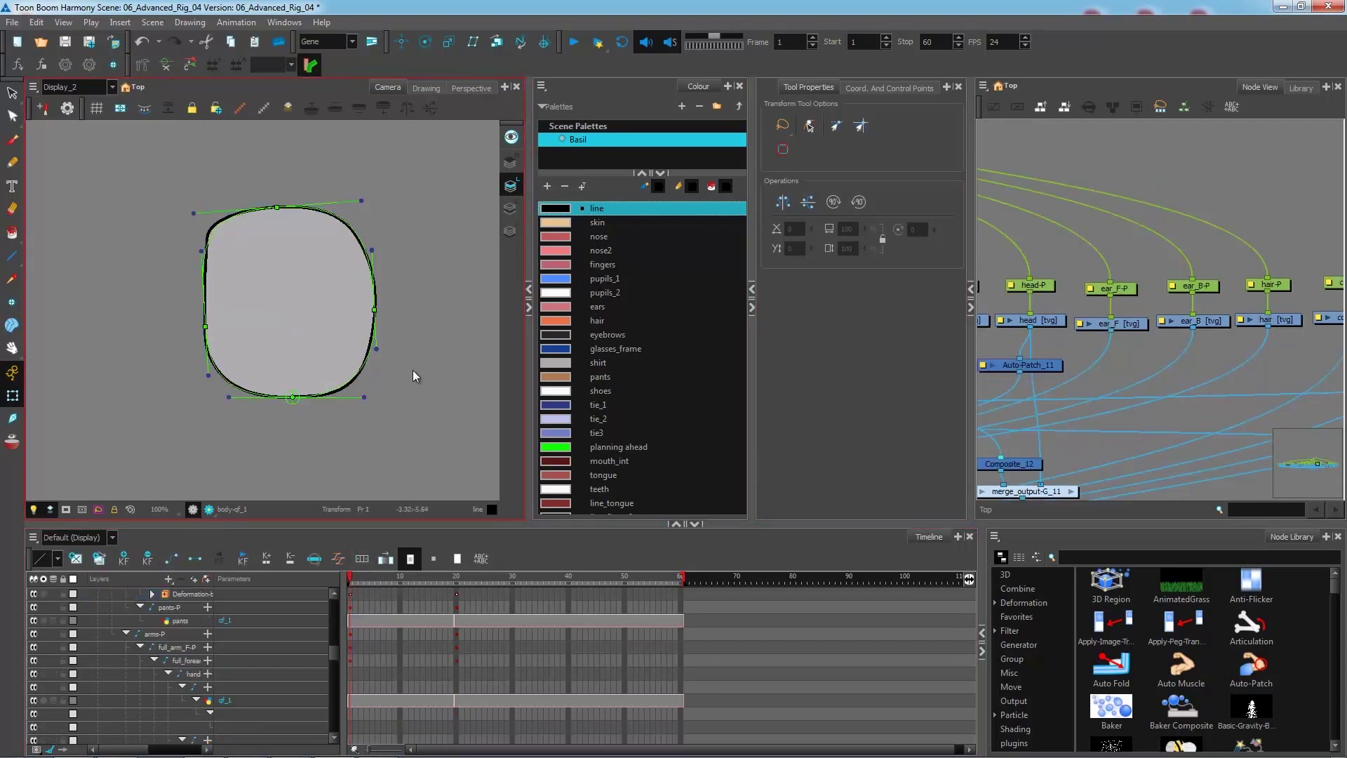
click(456, 577)
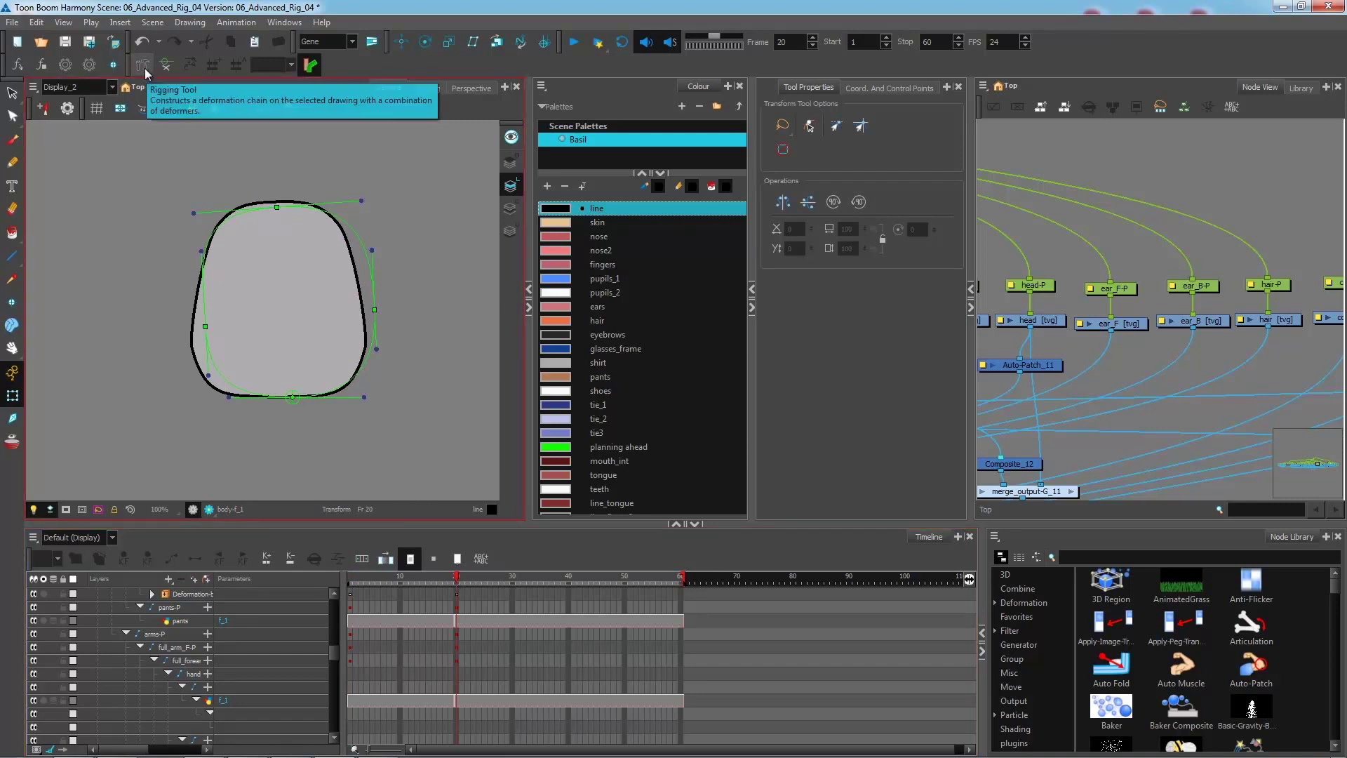
Step: Move the Deformation-body node aside in the network and select the body drawing node
click(337, 330)
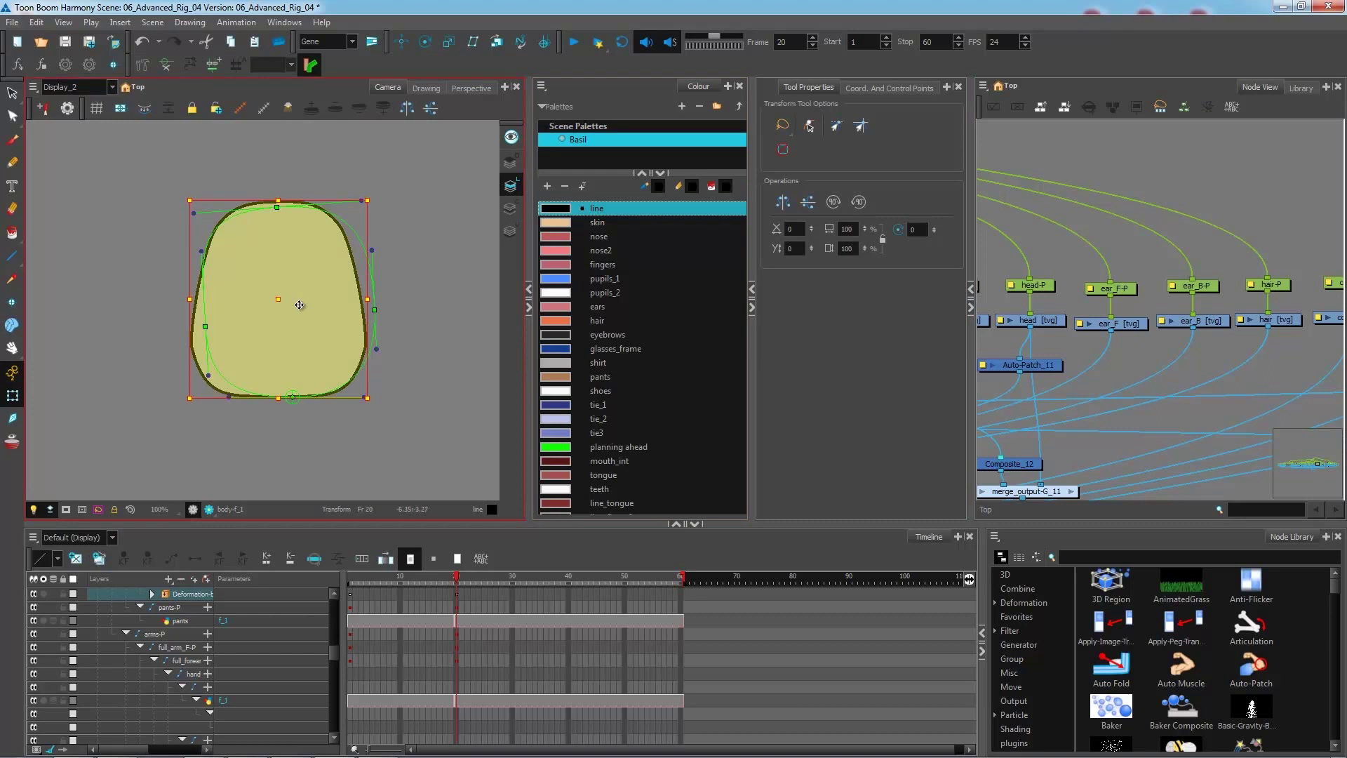
drag(1199, 279, 1185, 271)
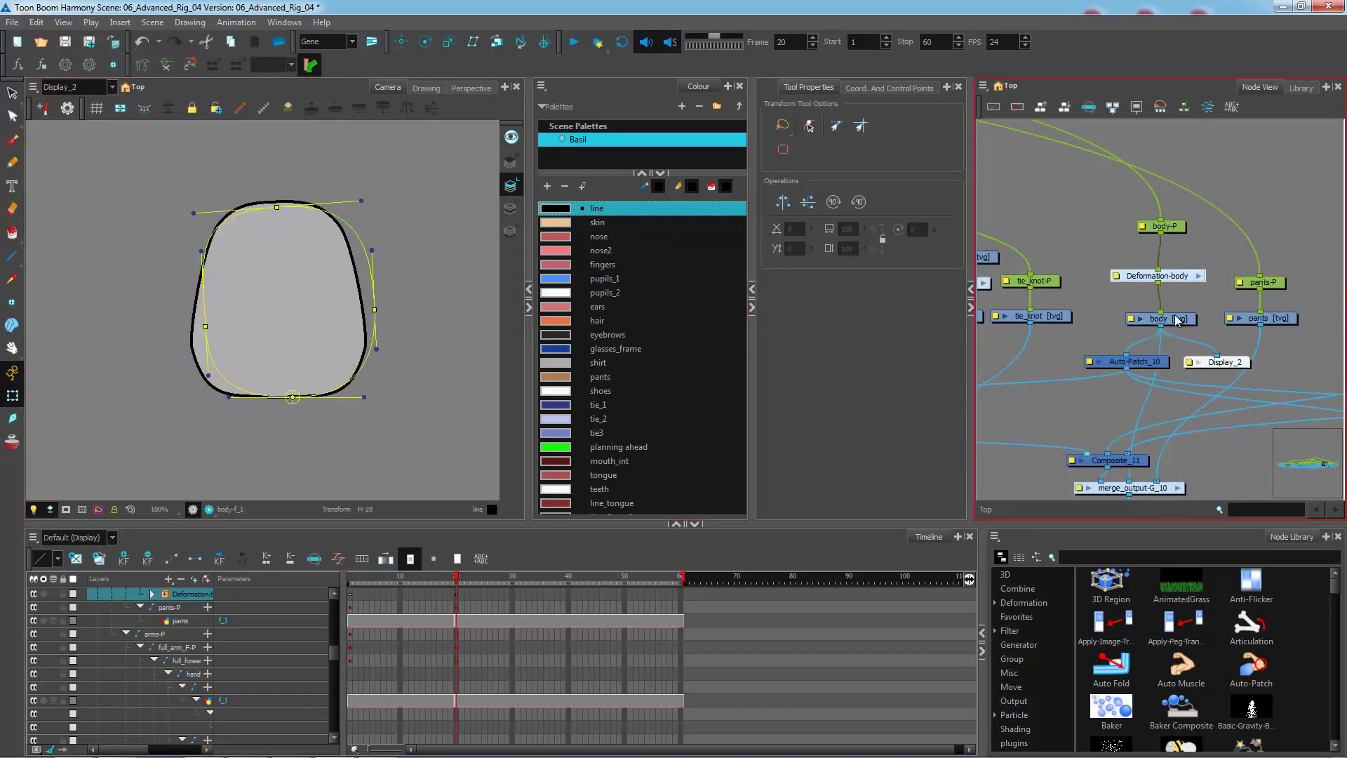
click(1177, 320)
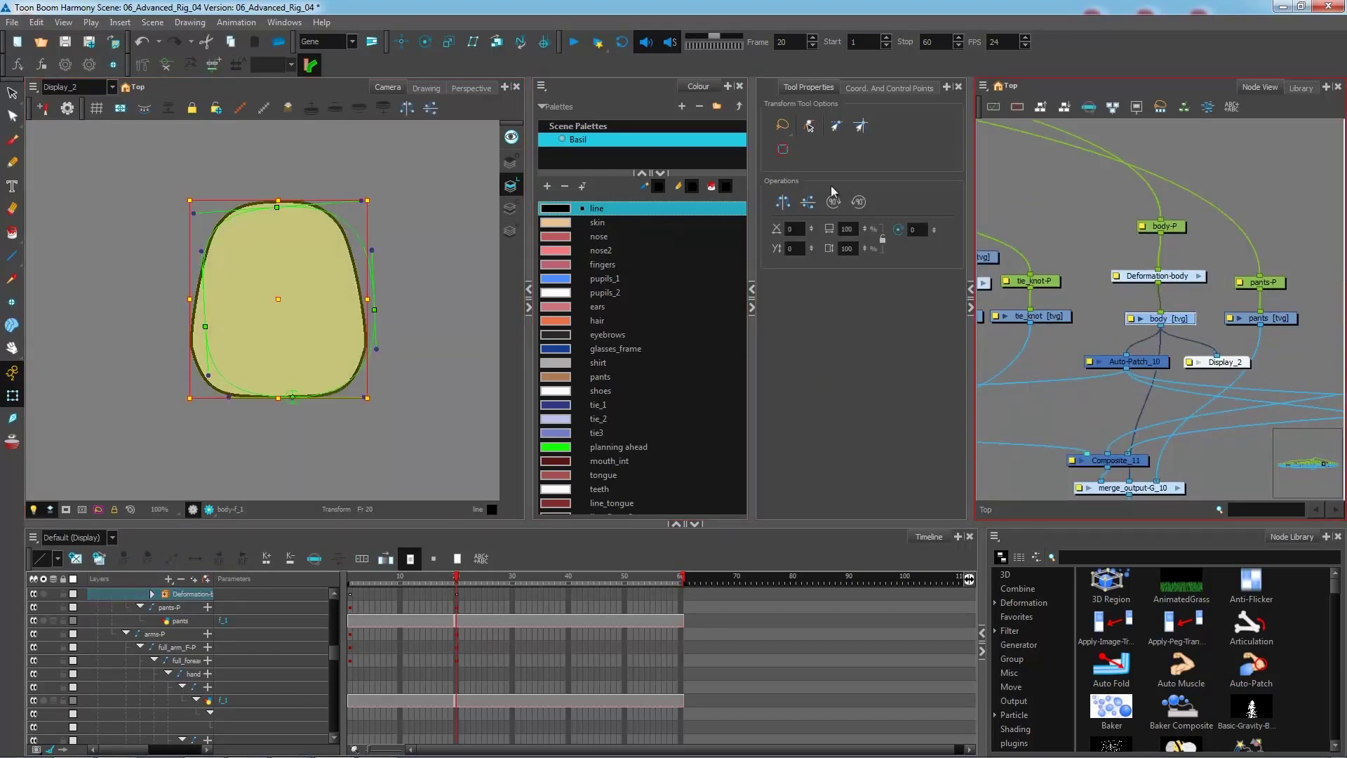
Step: Create a new deformation chain in Envelope mode with points on the body's right, top, left and bottom edges
click(214, 68)
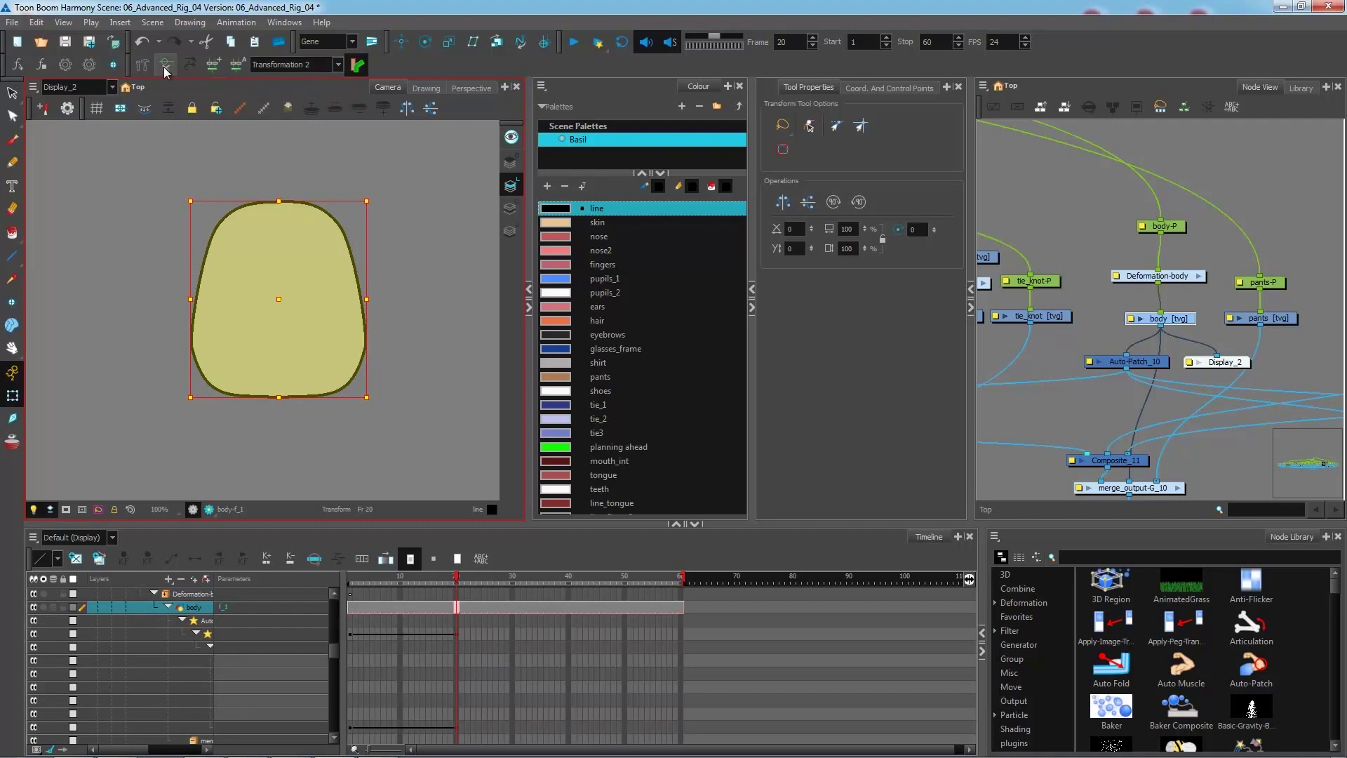
click(142, 66)
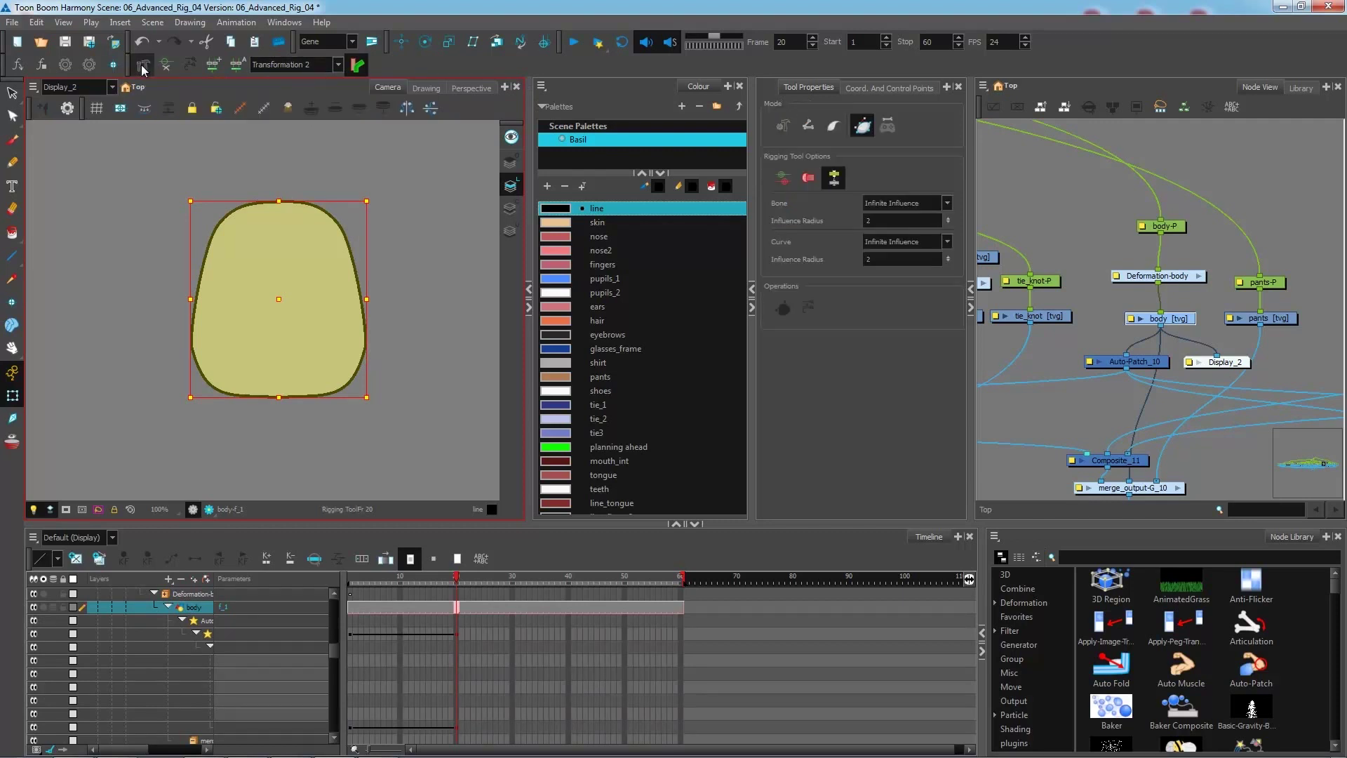
click(863, 126)
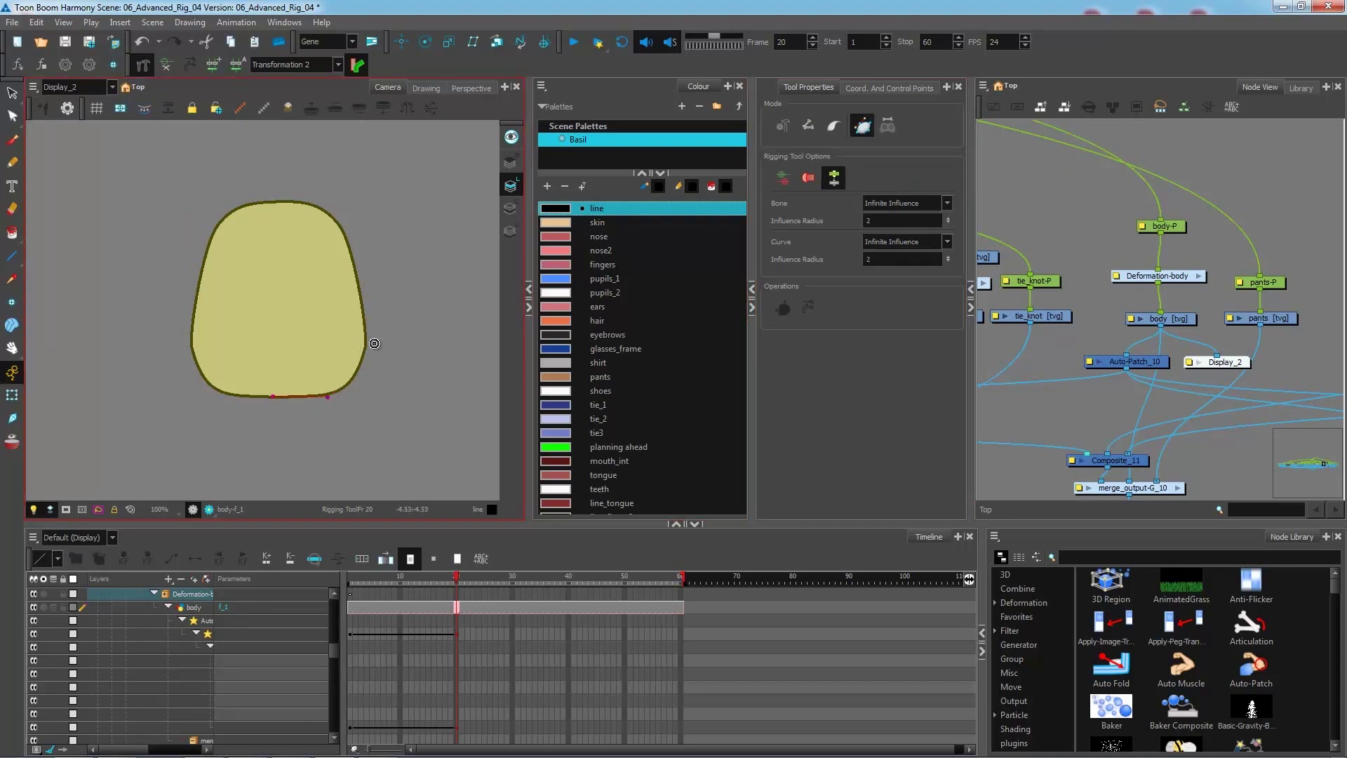
drag(366, 340, 362, 397)
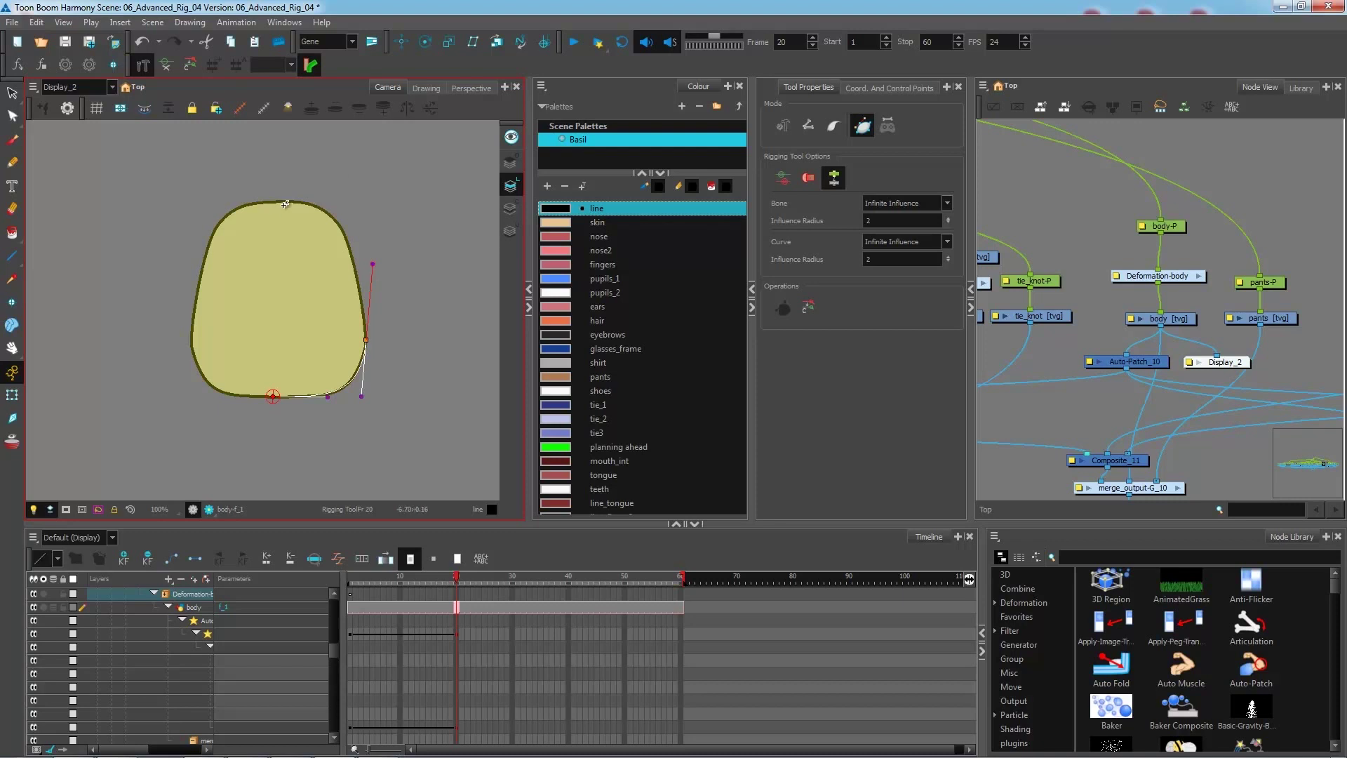
drag(287, 201, 343, 192)
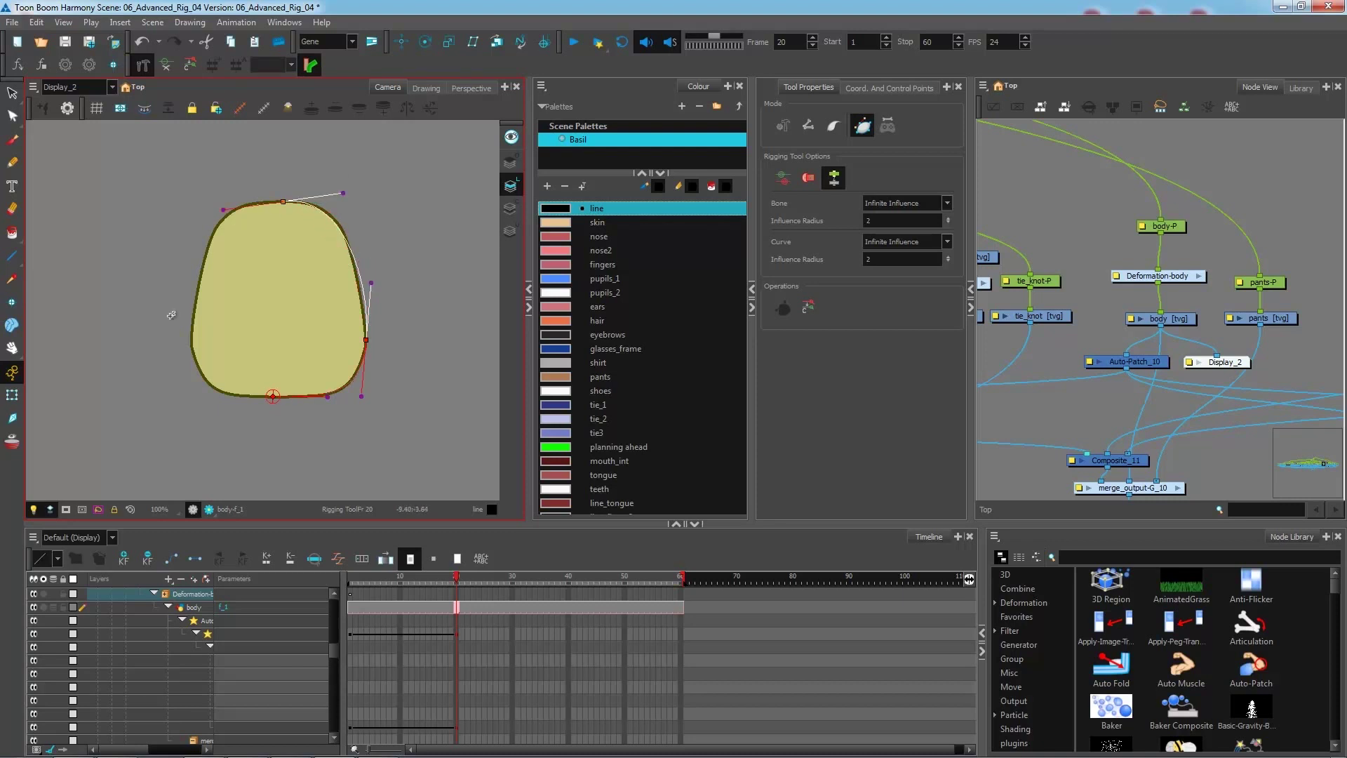
drag(190, 344, 199, 225)
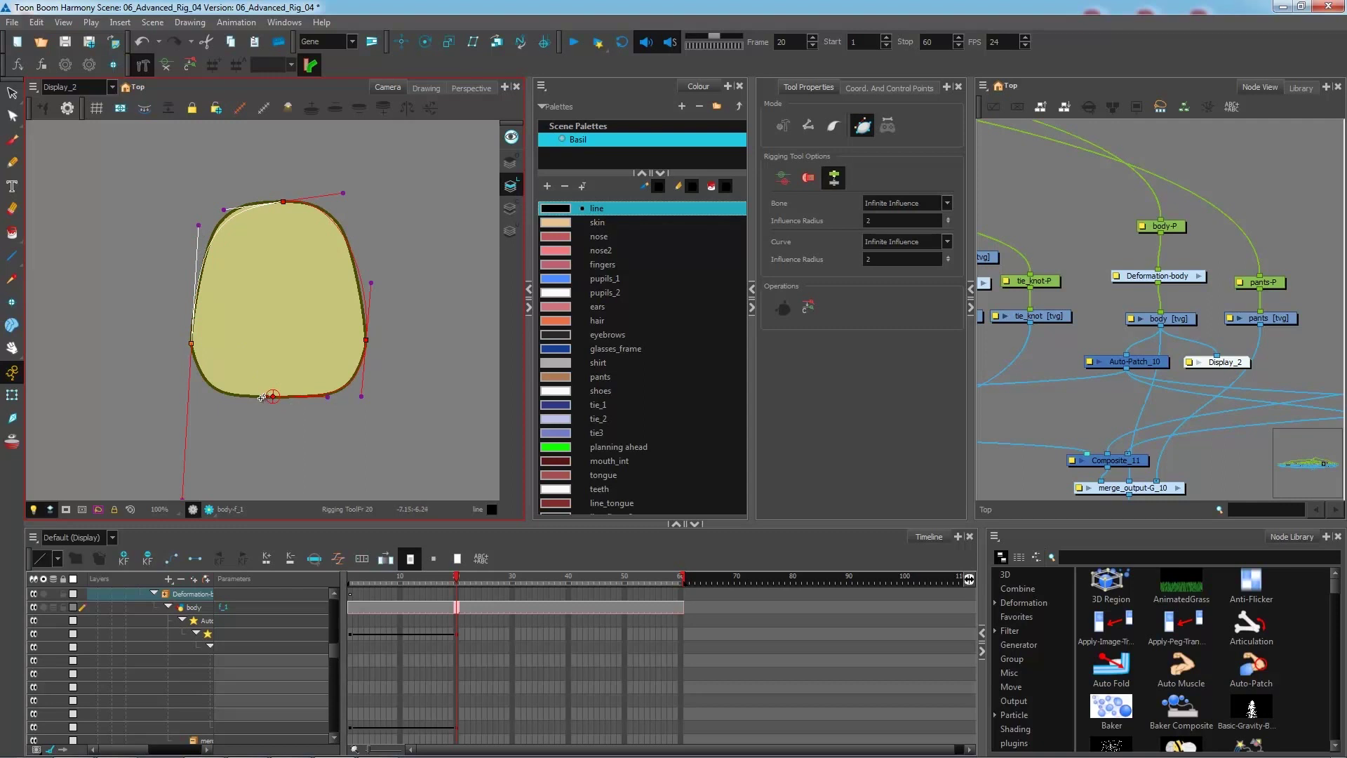
drag(263, 398, 232, 397)
Step: Fit the left point's lower and upper tangents to the outline and close the envelope at its start
drag(282, 466, 286, 414)
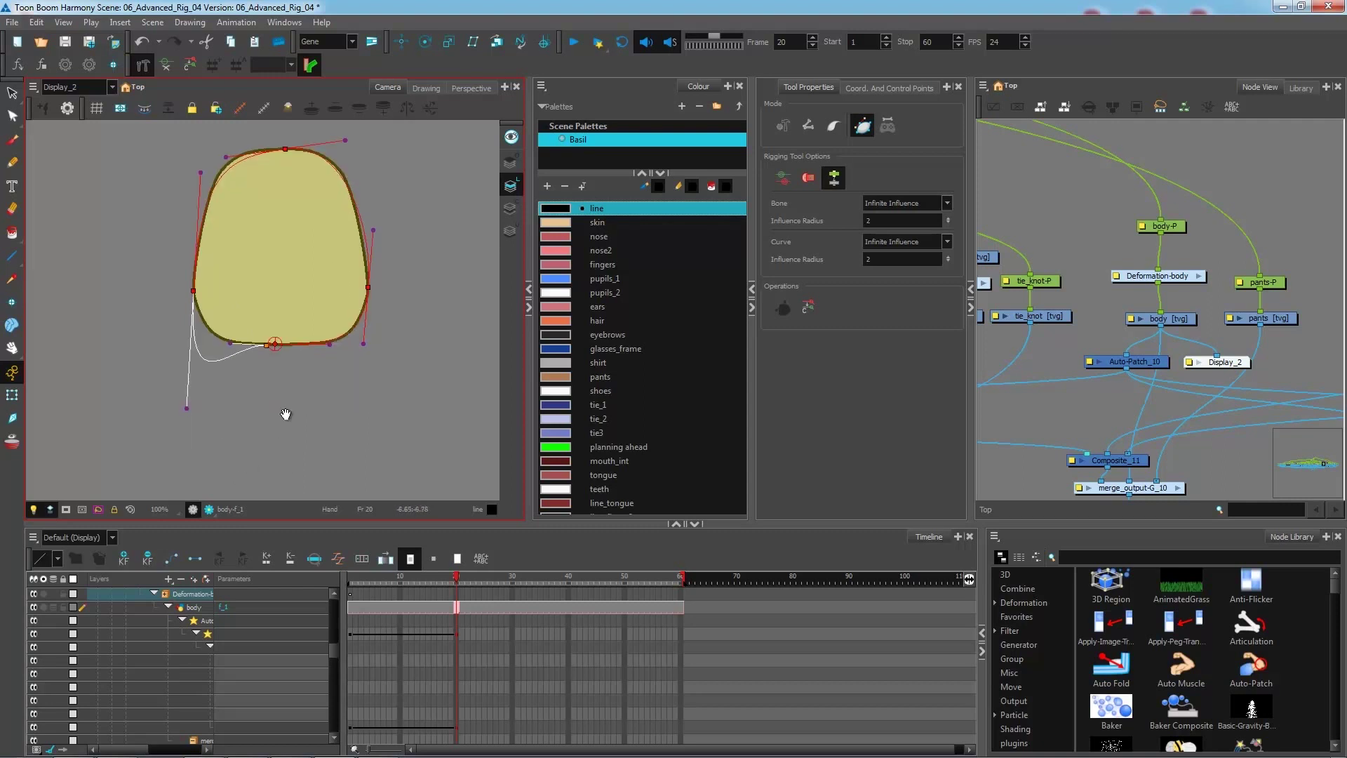
drag(187, 407, 199, 348)
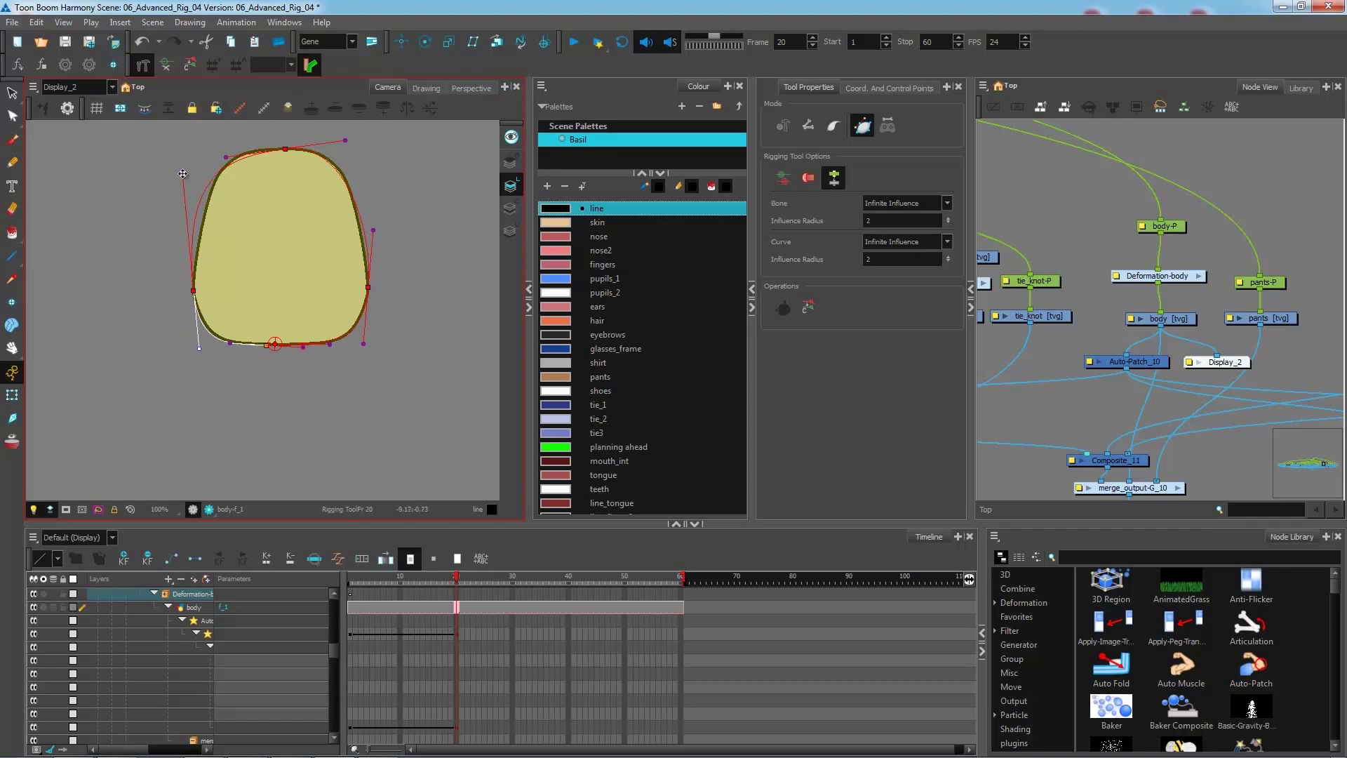
drag(182, 172, 285, 149)
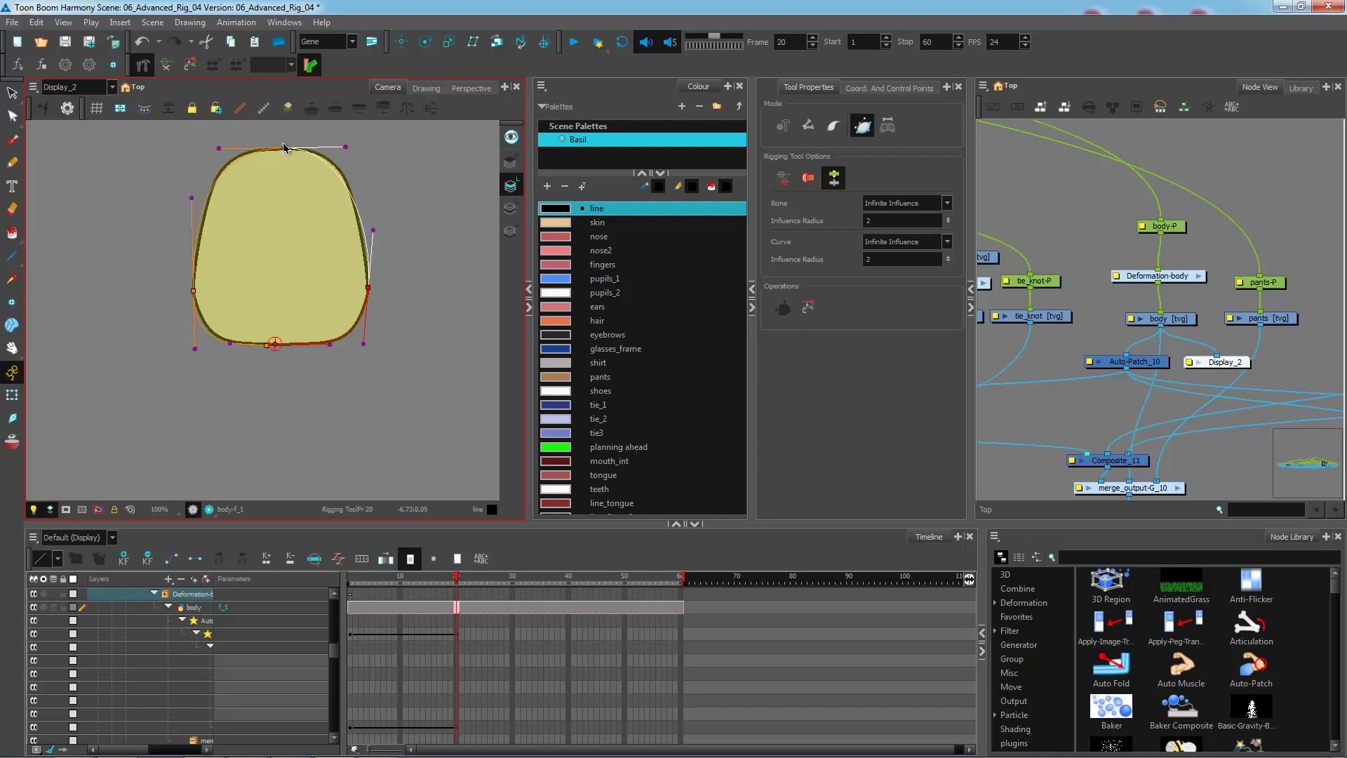
click(265, 347)
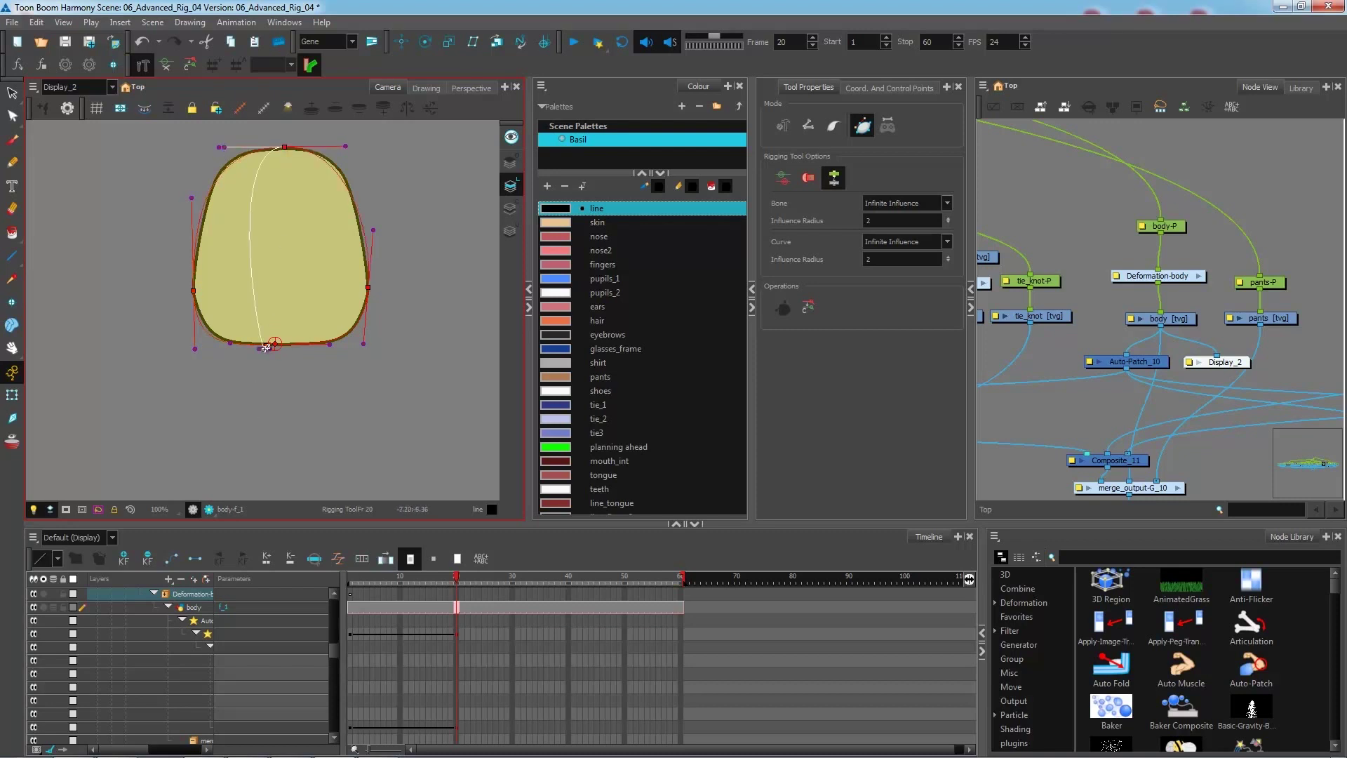
click(12, 395)
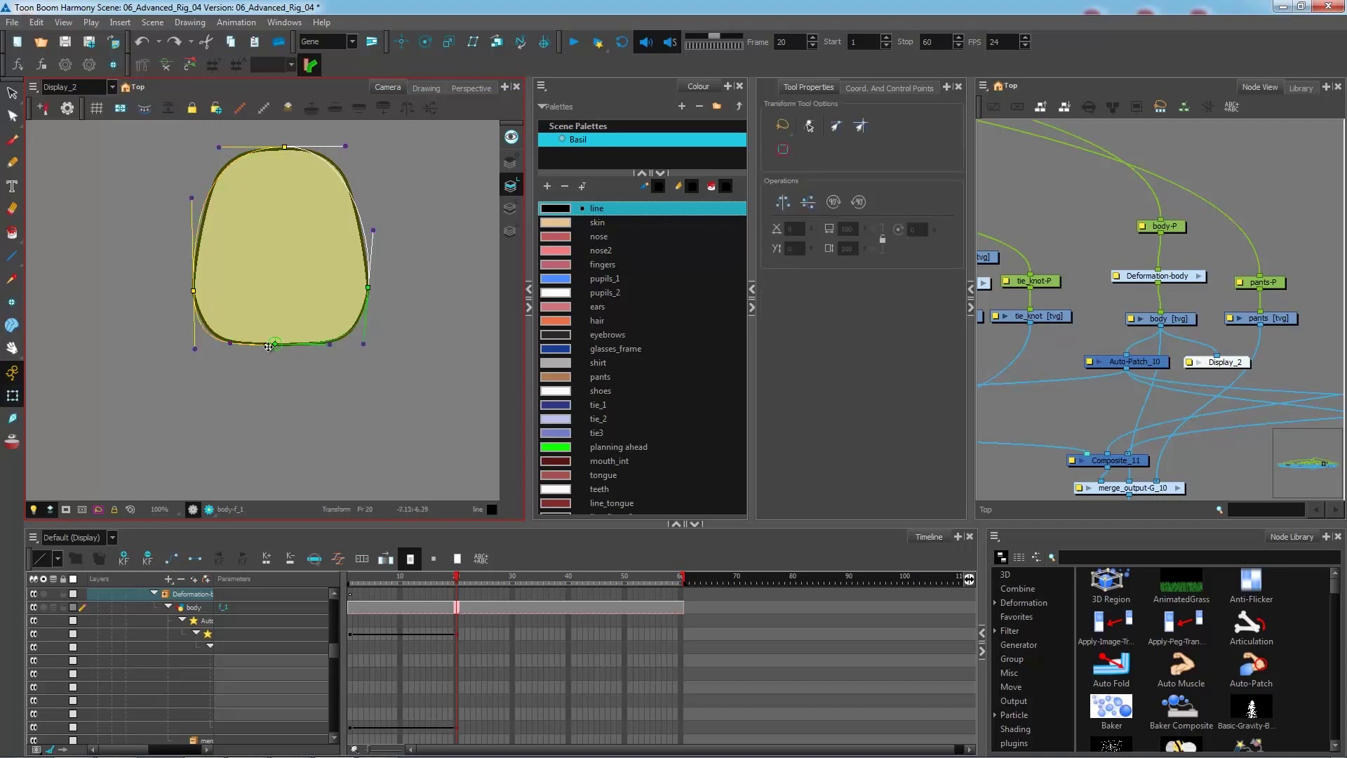
Step: Enter the Deformation-body group in the Node View to show Offset and Curve through Curve_3
click(1108, 362)
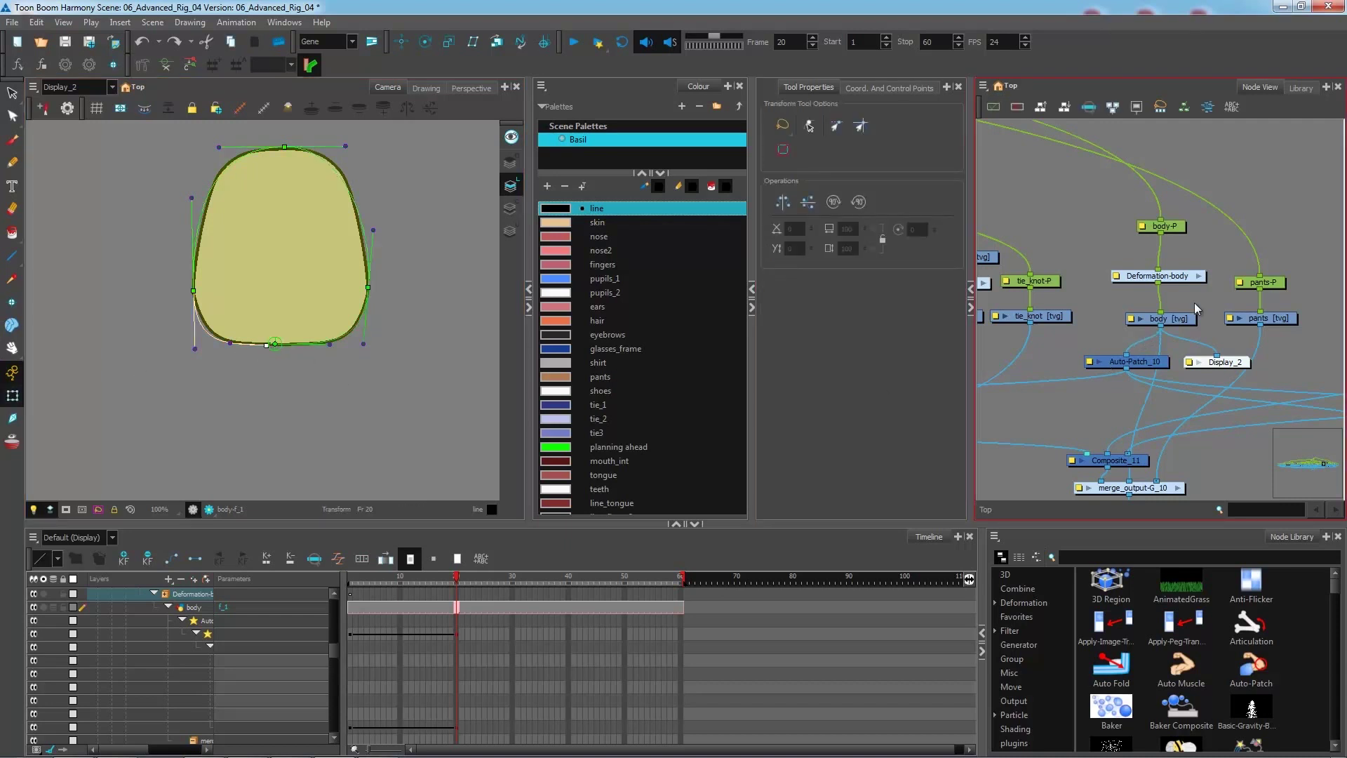
double_click(1170, 277)
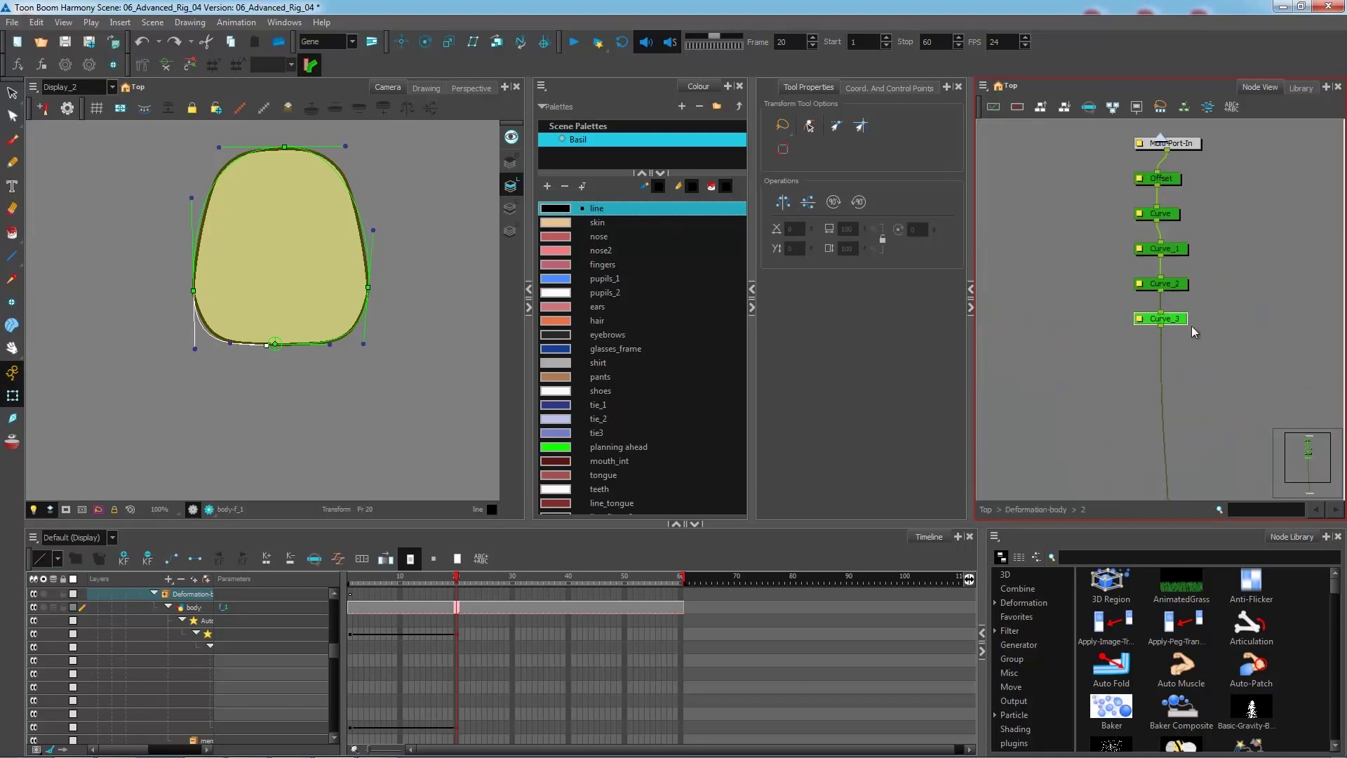
drag(1182, 321, 1183, 324)
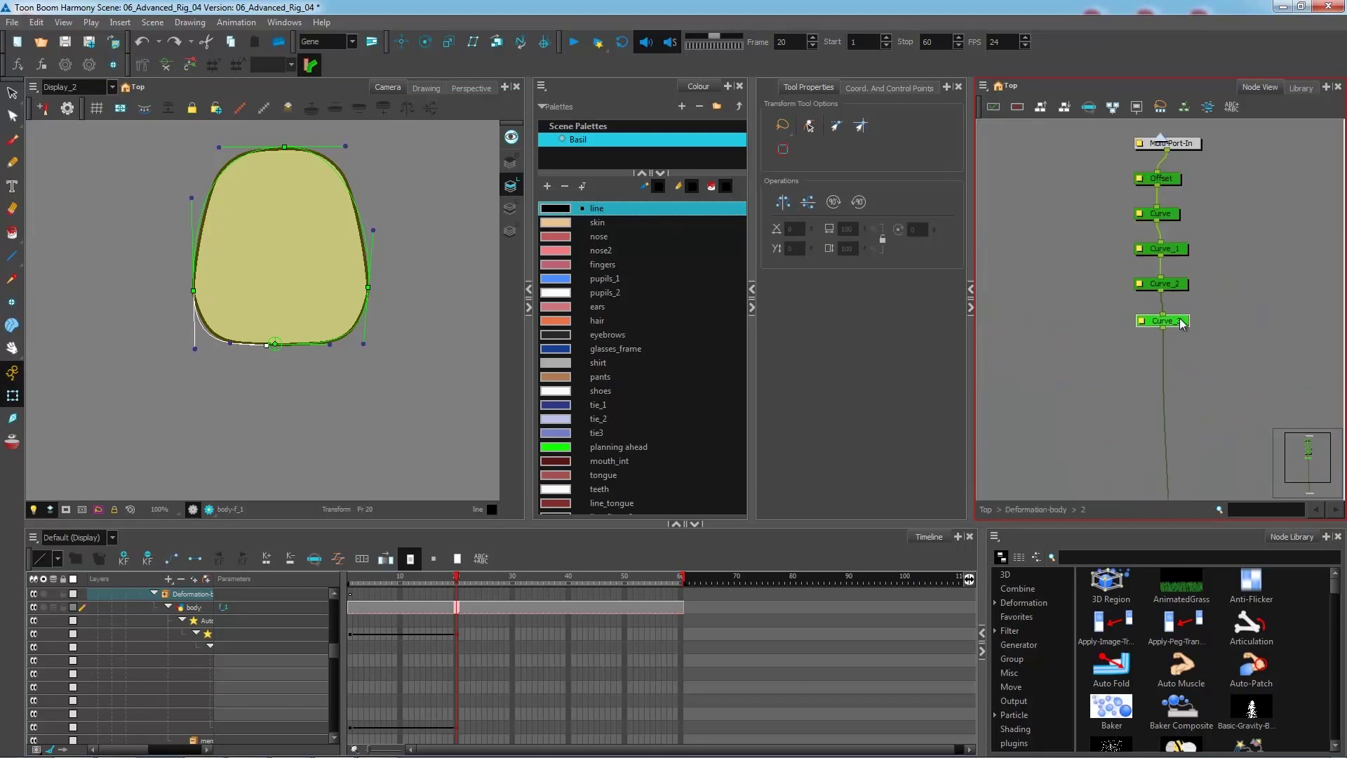
Step: Enable Close Contour on Curve_3, then test-stretch the body's bottom point and undo it
click(1140, 322)
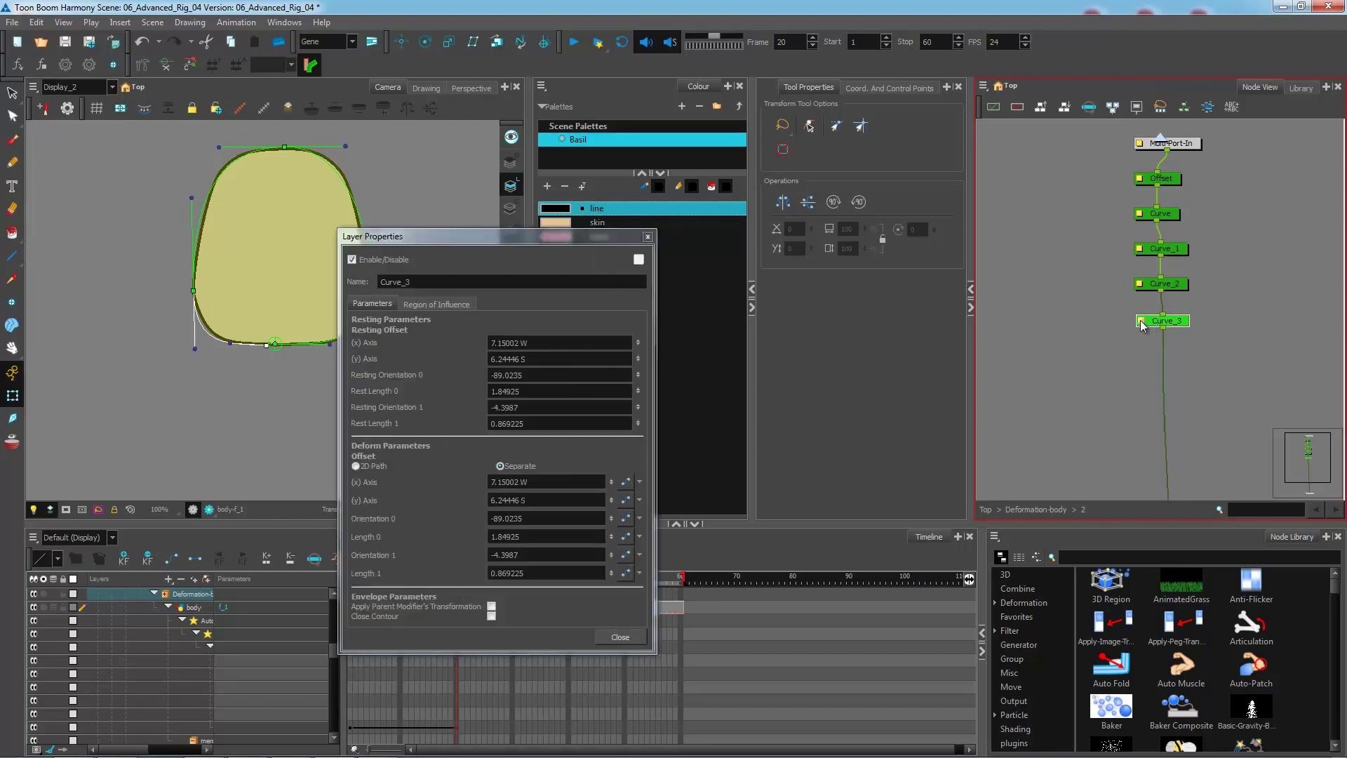
drag(474, 225, 697, 127)
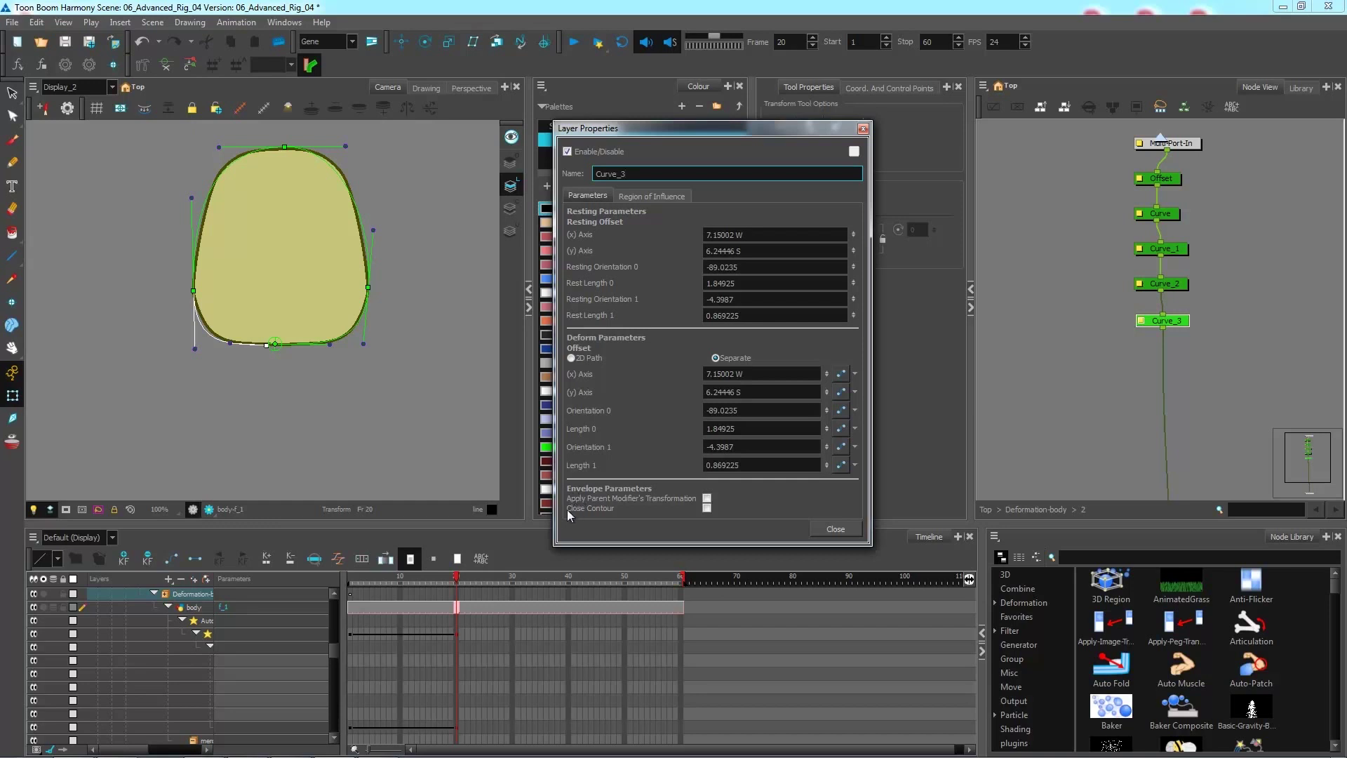
click(707, 508)
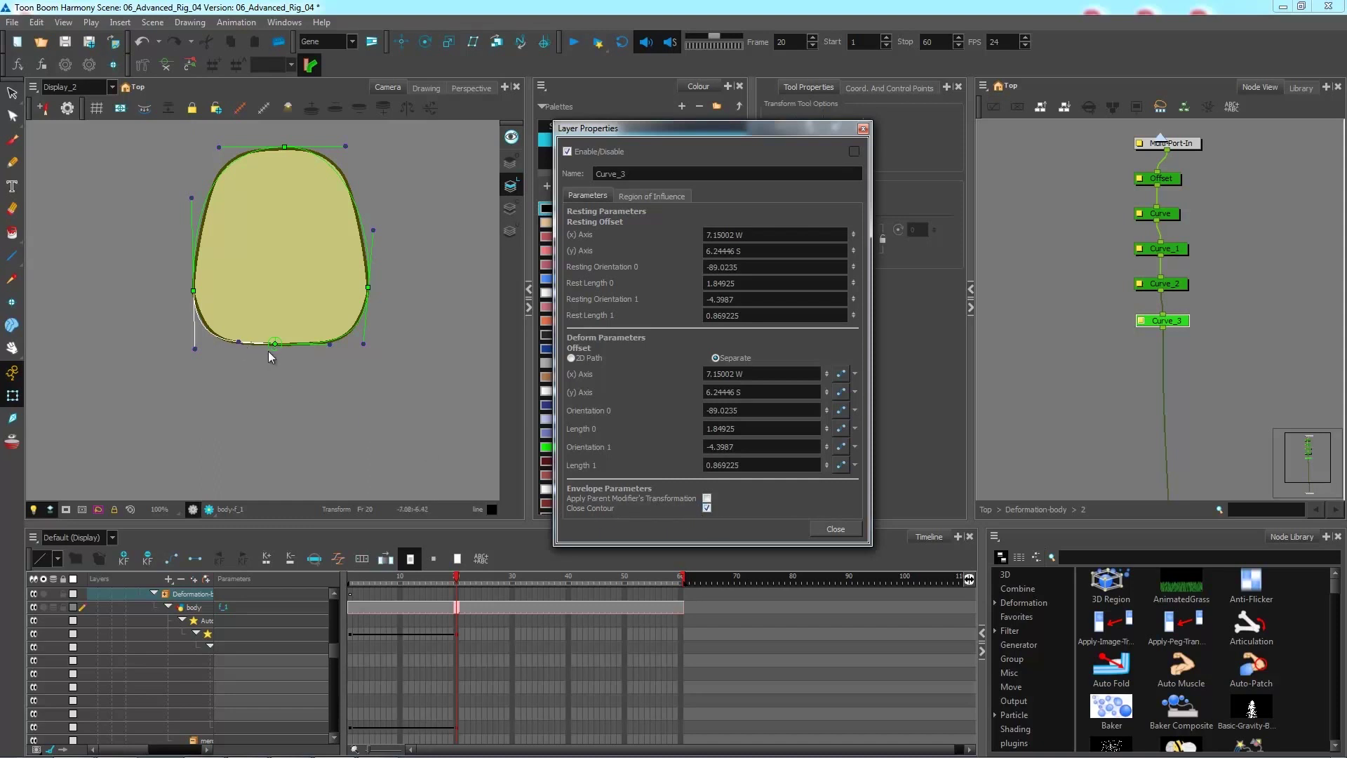
click(835, 532)
drag(275, 344, 308, 371)
key(ctrl+z)
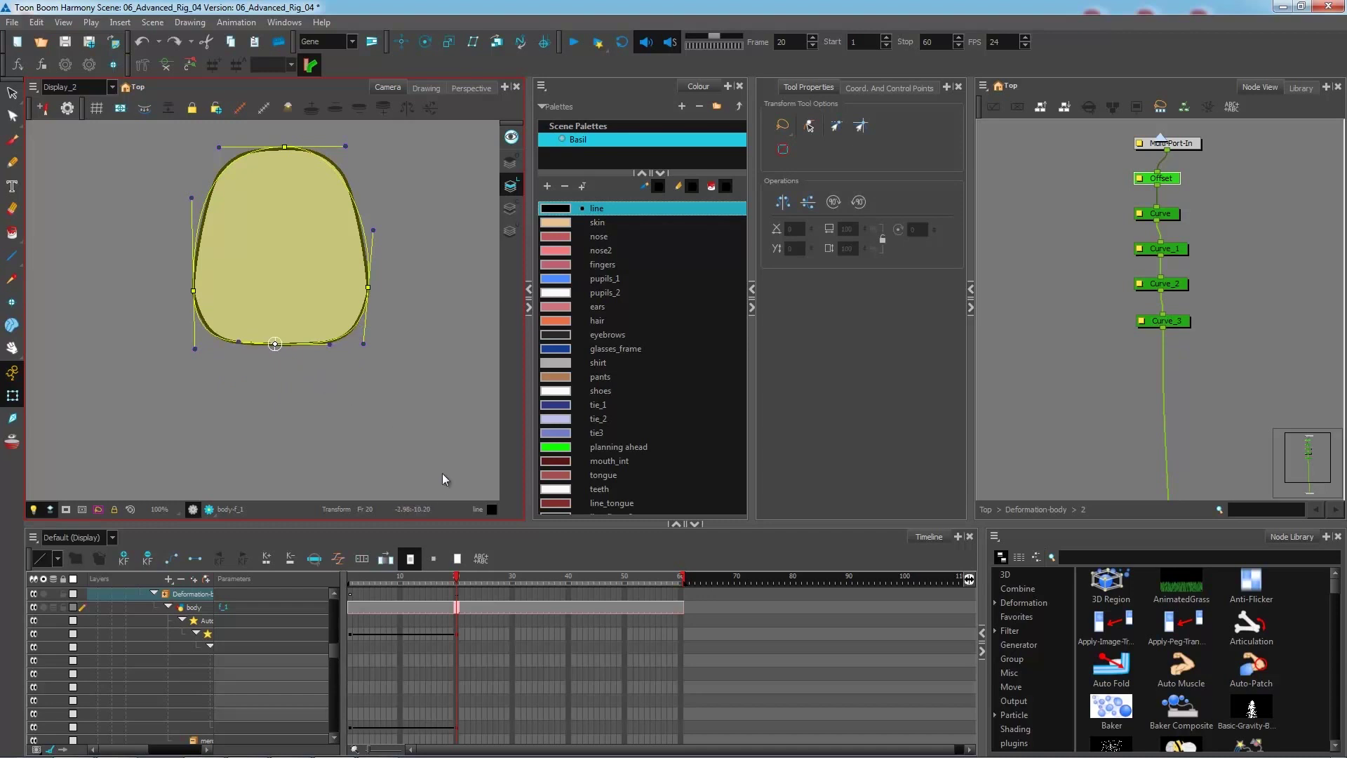
Step: Return to the top-level node network and display the full Gene character again
click(986, 510)
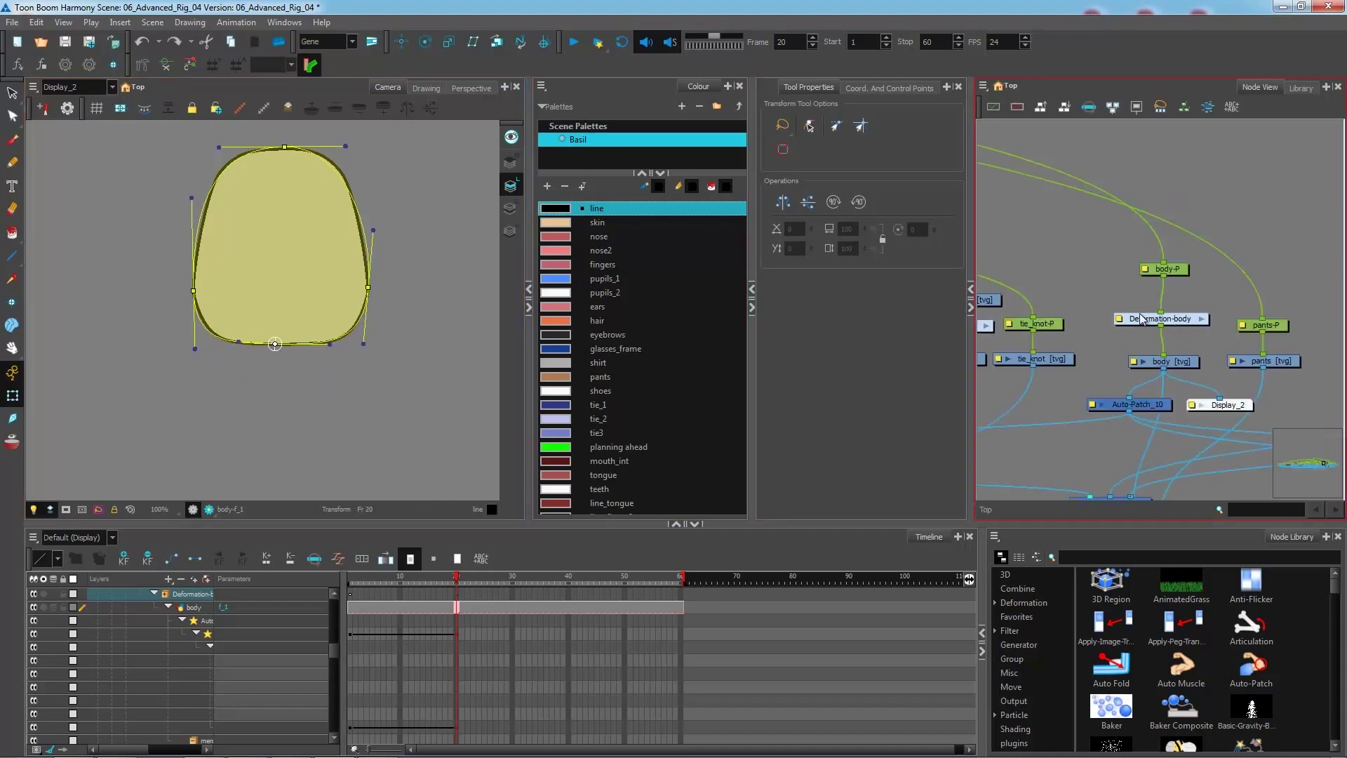
click(1239, 423)
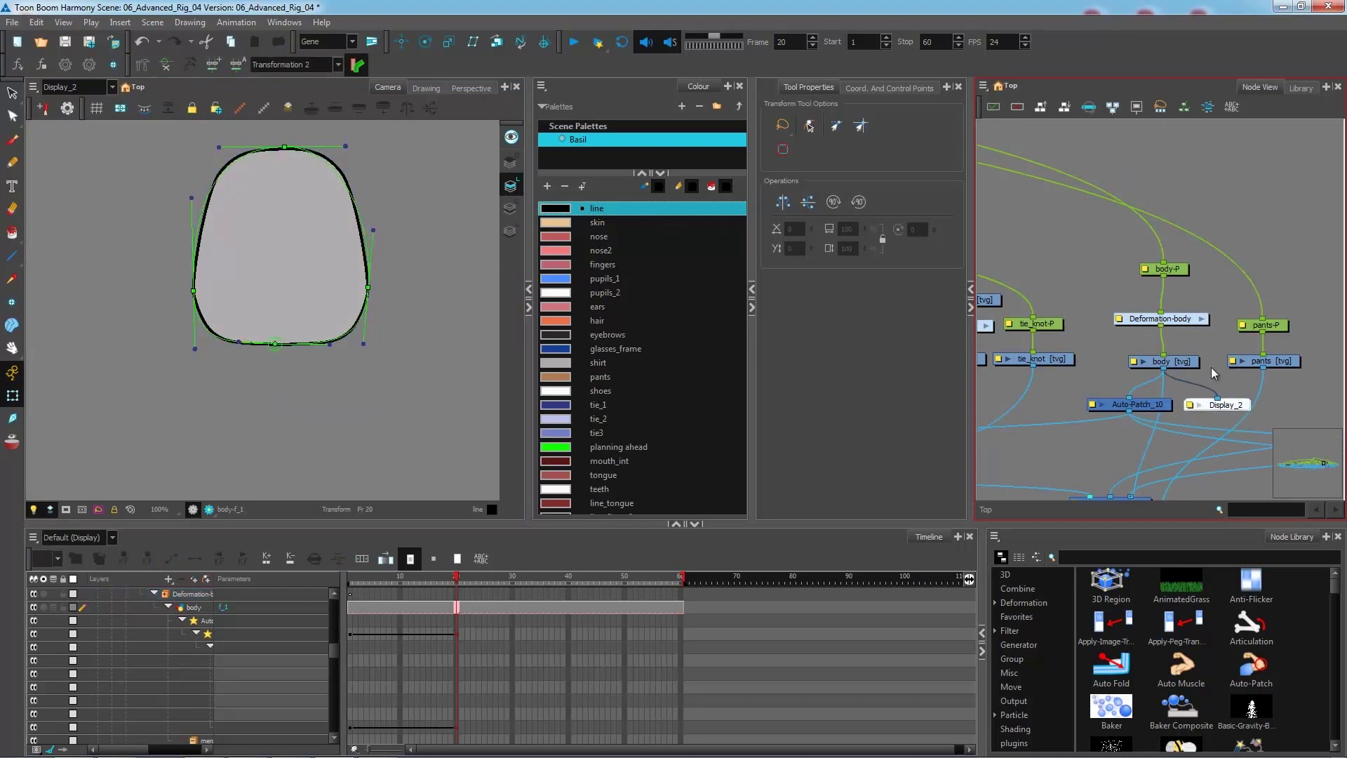
key(Delete)
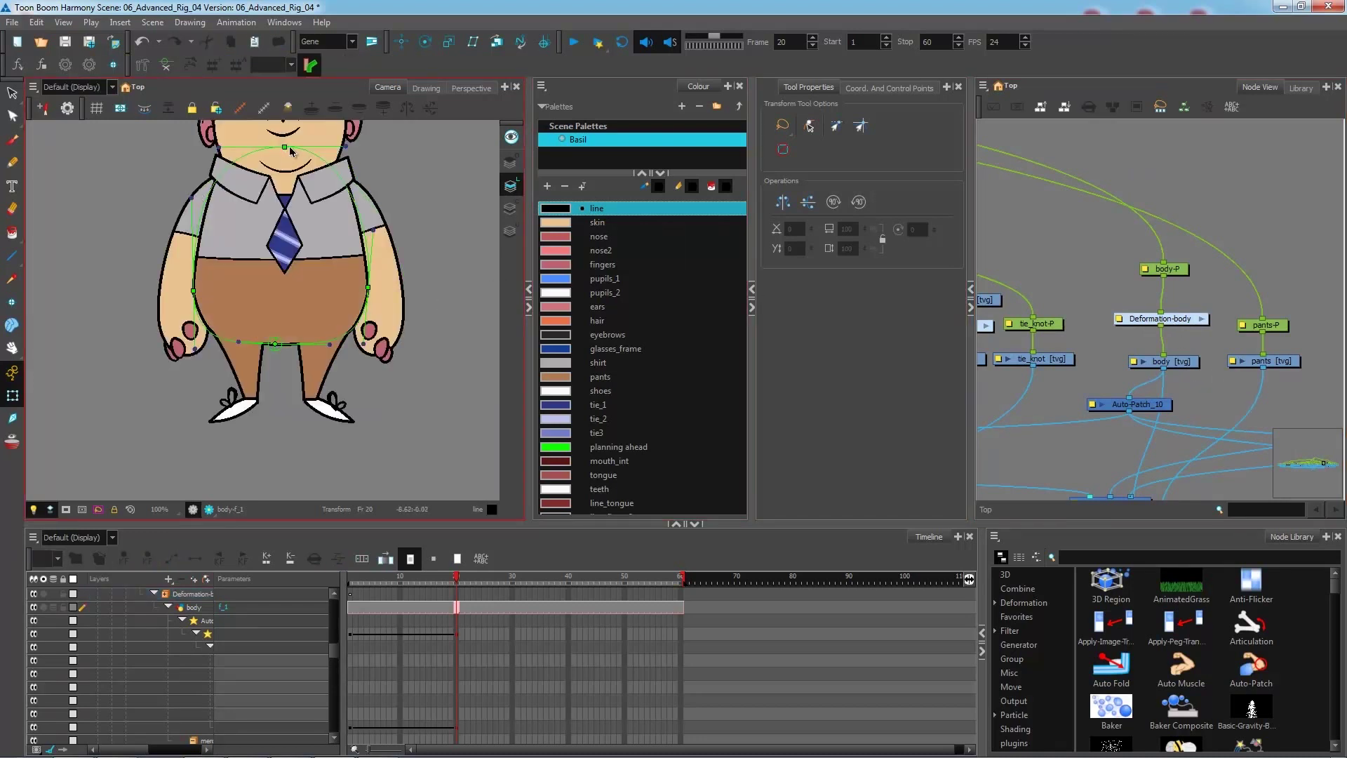
Step: Lower the envelope's top point to bend the torso, testing a wider left side then undoing it
mouse_move(290, 150)
mouse_down()
mouse_move(292, 184)
mouse_move(276, 166)
mouse_up()
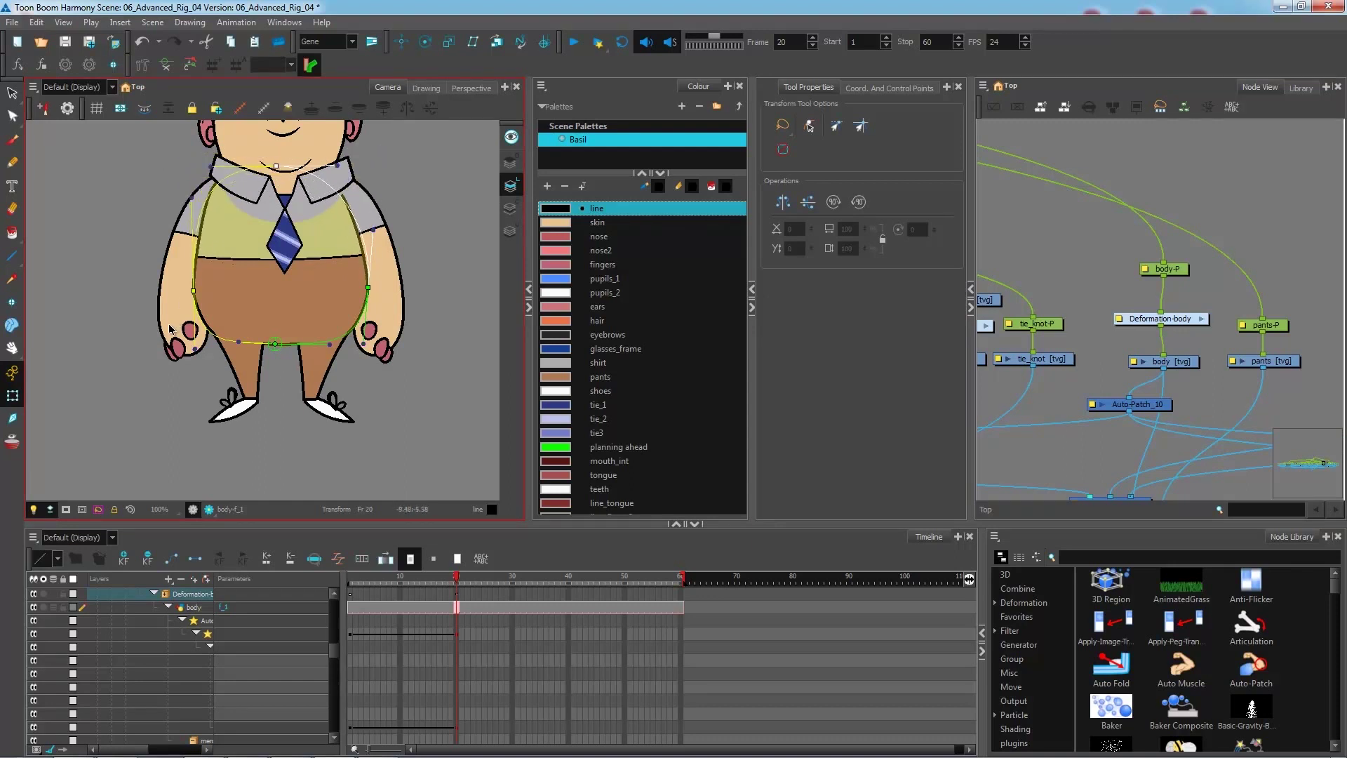
mouse_move(193, 293)
mouse_down()
mouse_move(173, 301)
mouse_move(178, 276)
mouse_move(177, 297)
mouse_up()
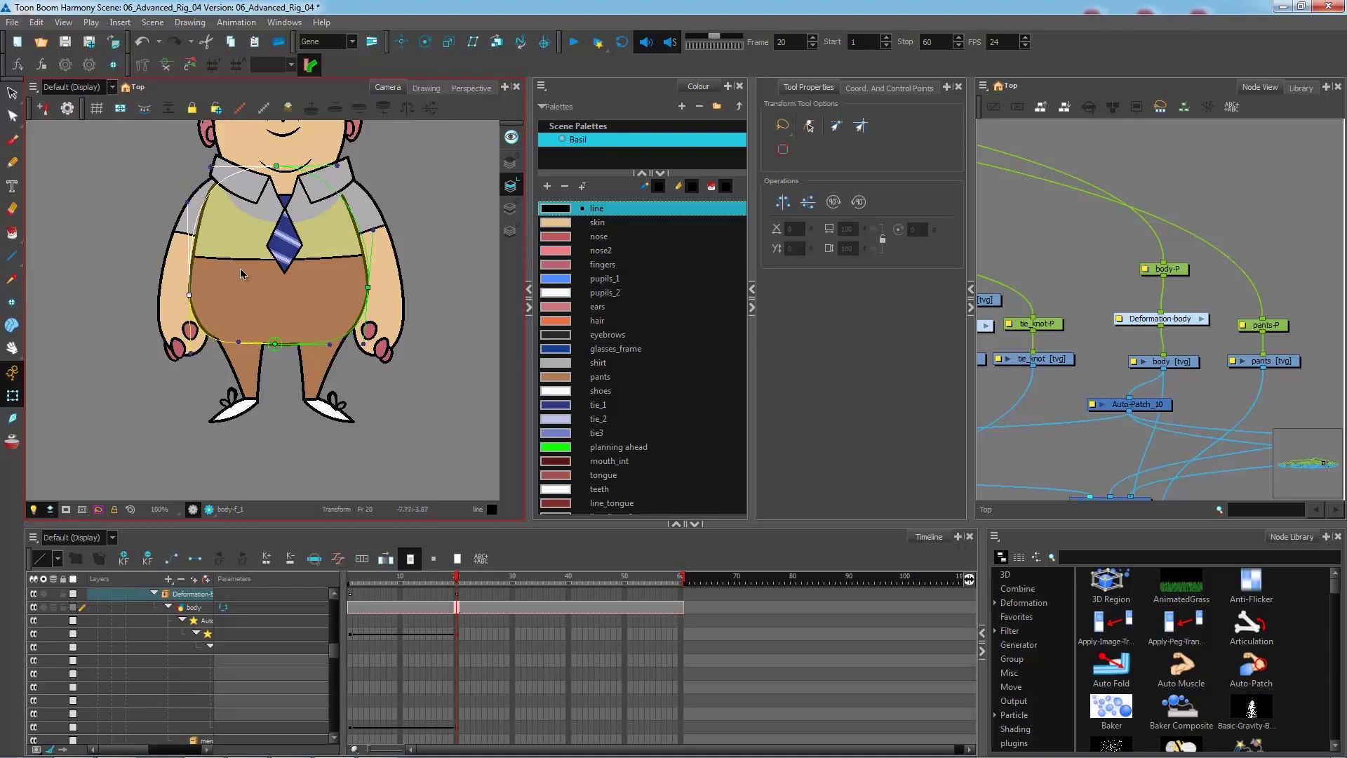
key(ctrl+z)
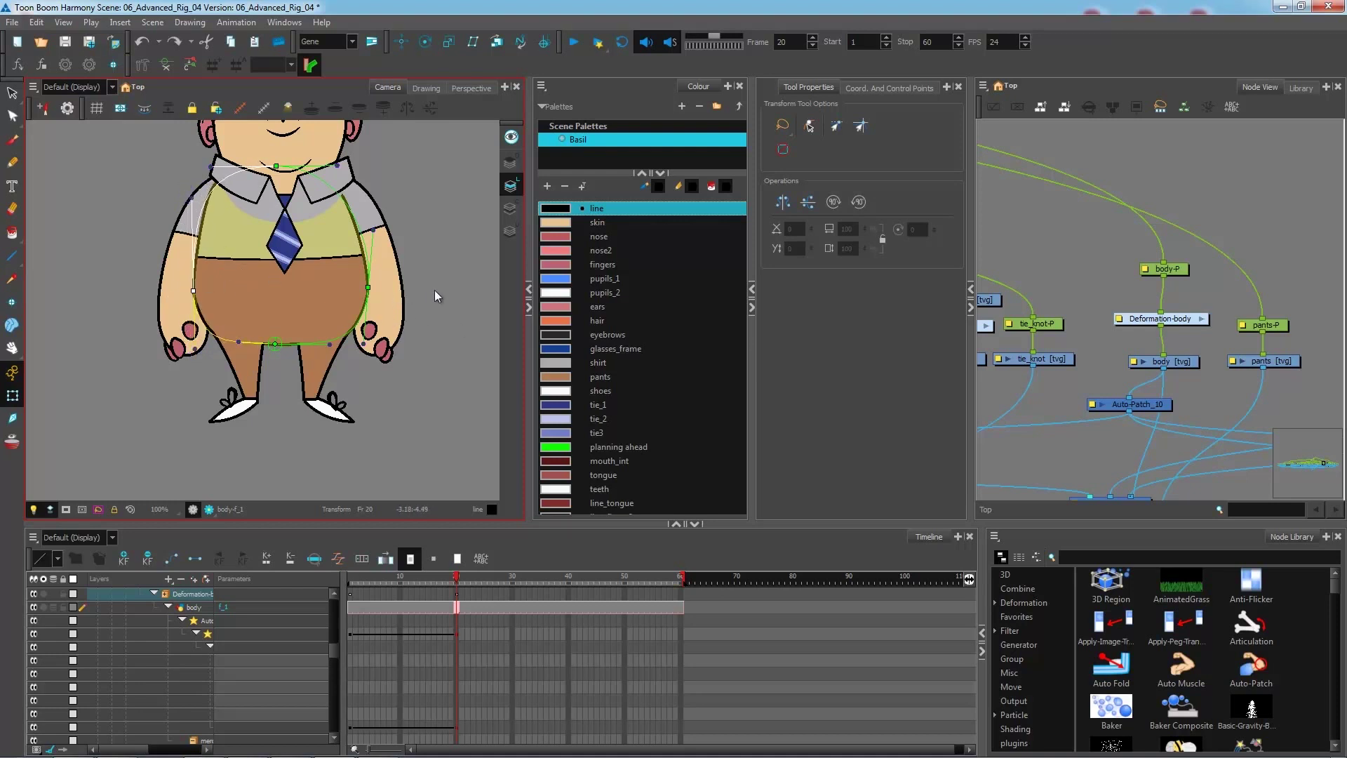